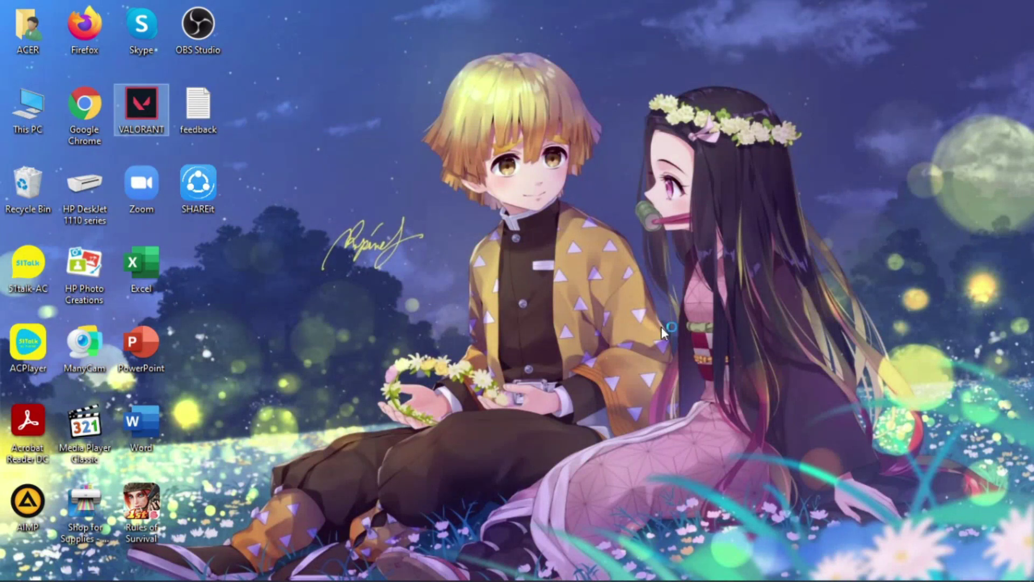
# Step: Open the Windows Start menu over the anime desktop wallpaper
pyautogui.press('super')
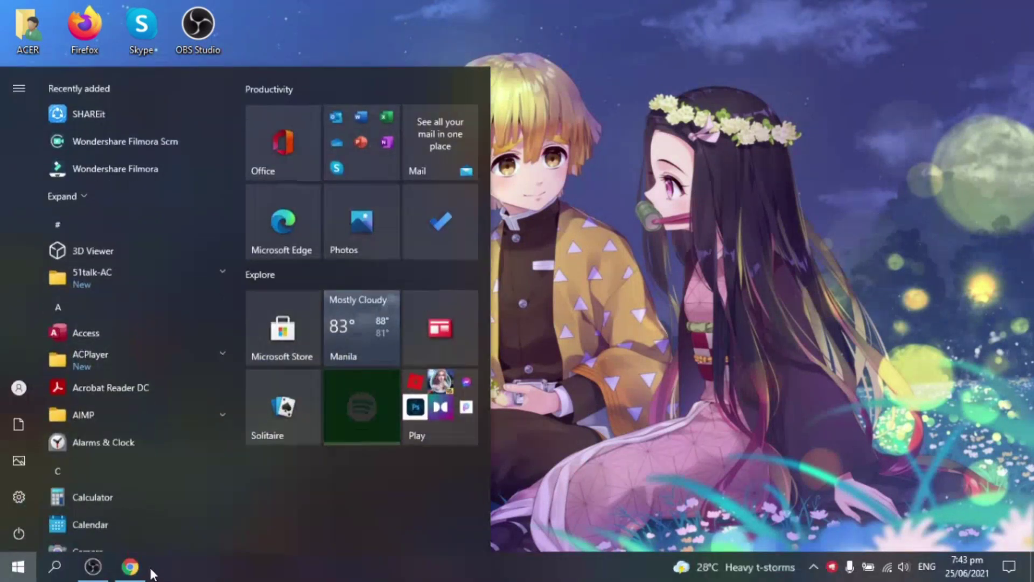
# Step: Bring up Chrome and run the 'live wallpaper for pc' Google search
pyautogui.click(134, 572)
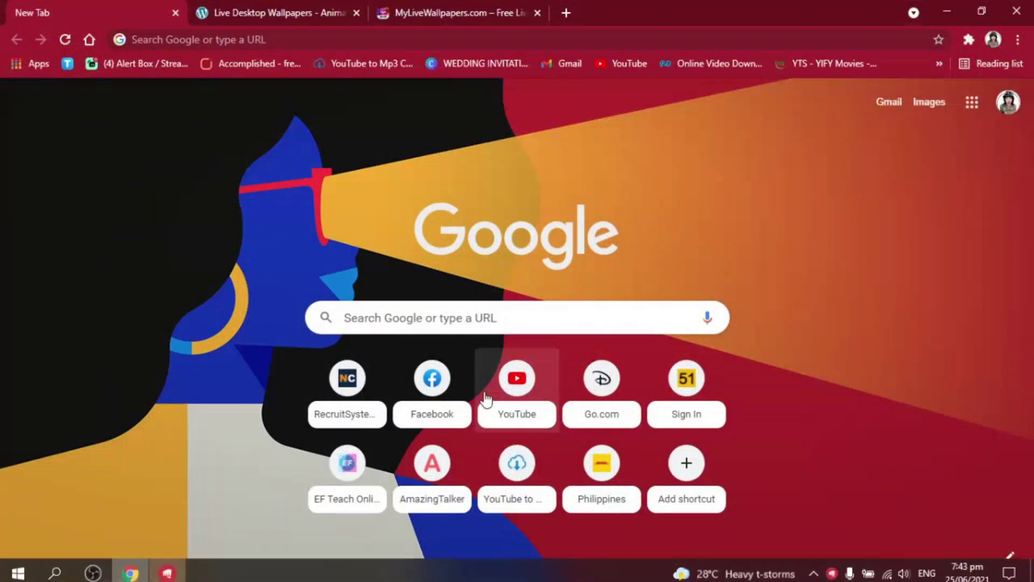
pyautogui.click(474, 318)
pyautogui.click(463, 375)
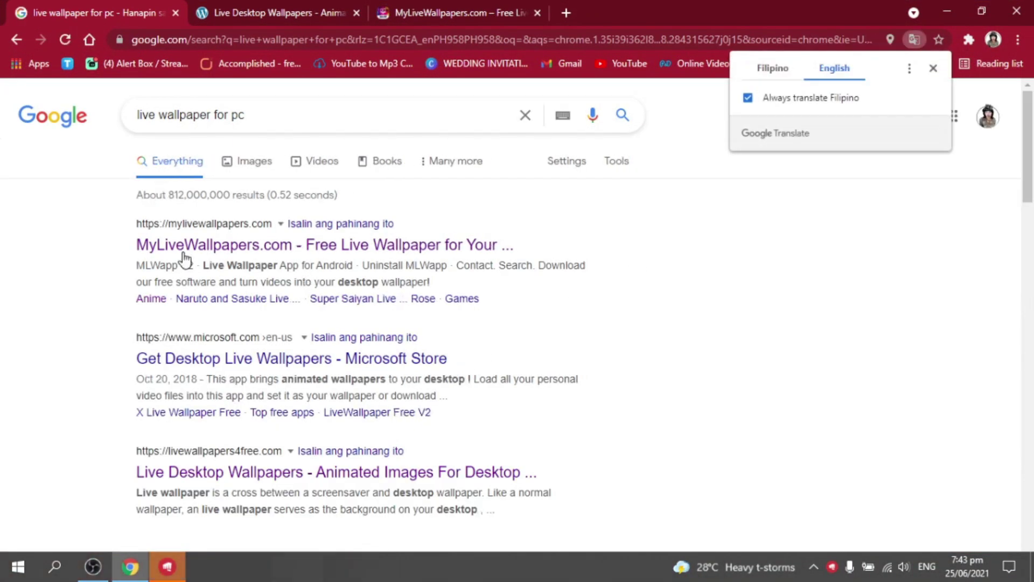
# Step: Review the MyLiveWallpapers.com, Microsoft Store and Live Desktop Wallpapers results
pyautogui.moveTo(125, 219); pyautogui.dragTo(306, 218)
pyautogui.click(367, 208)
pyautogui.moveTo(366, 208); pyautogui.dragTo(376, 220)
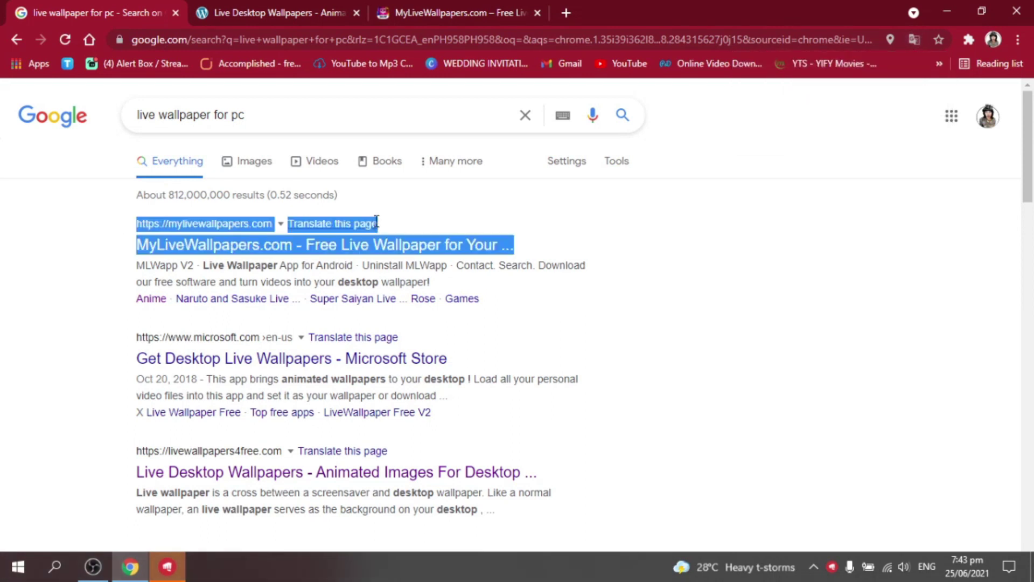
pyautogui.moveTo(124, 338); pyautogui.dragTo(376, 341)
pyautogui.click(577, 347)
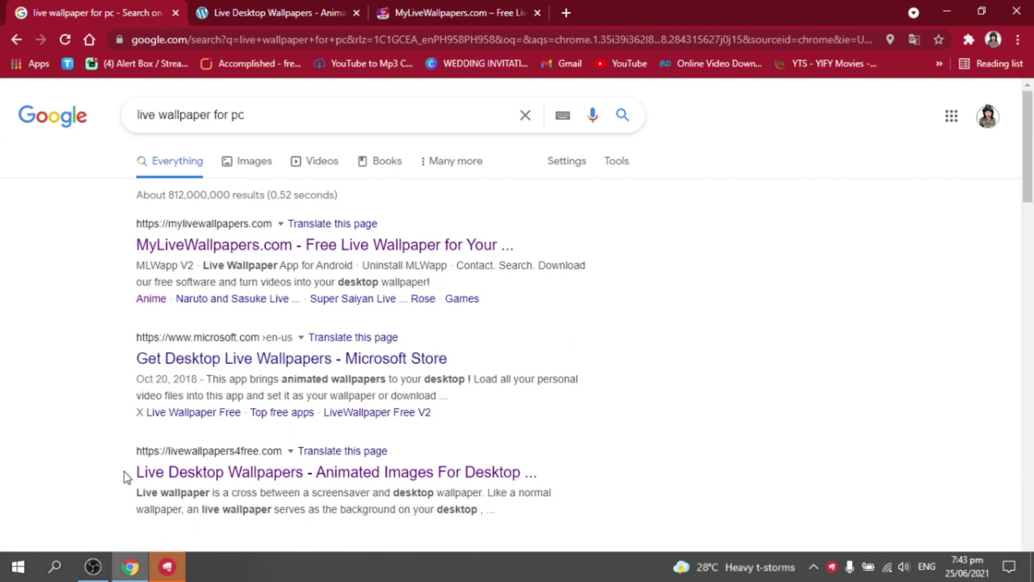
pyautogui.moveTo(153, 447); pyautogui.dragTo(281, 450)
pyautogui.click(419, 450)
pyautogui.scroll(-4, 664, 450)
pyautogui.scroll(4, 494, 365)
pyautogui.moveTo(263, 119); pyautogui.dragTo(132, 122)
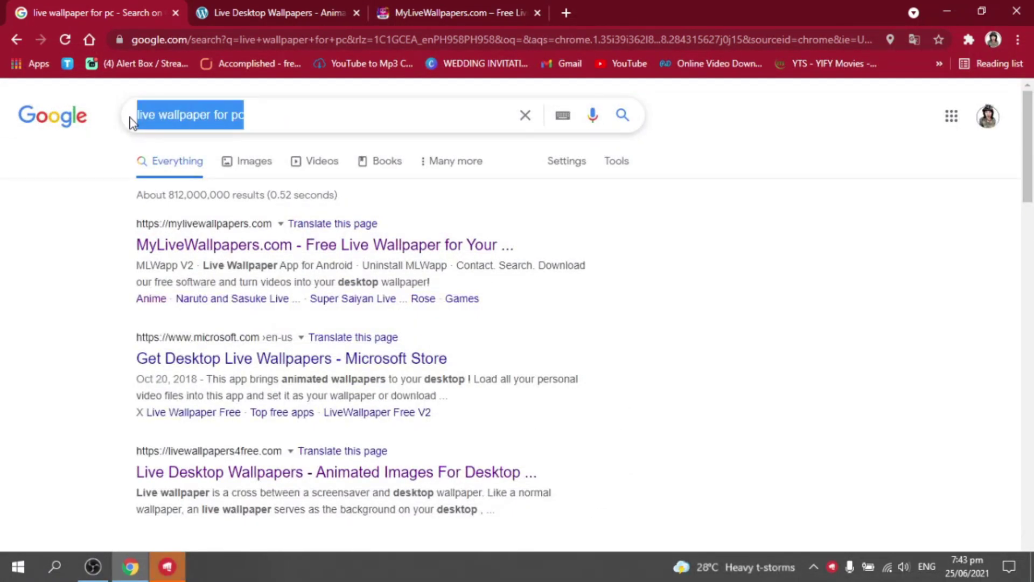
pyautogui.click(749, 295)
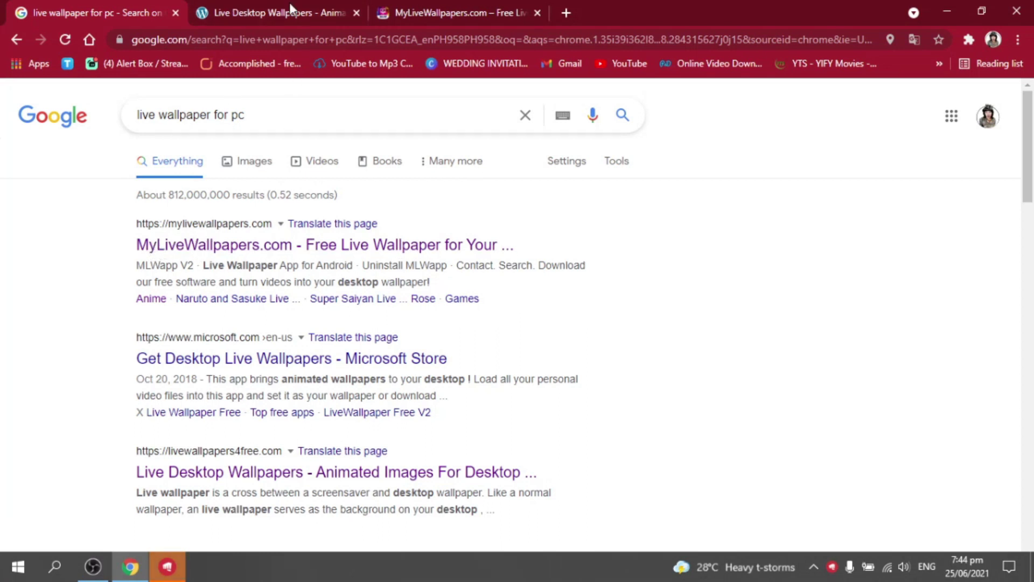
pyautogui.click(275, 7)
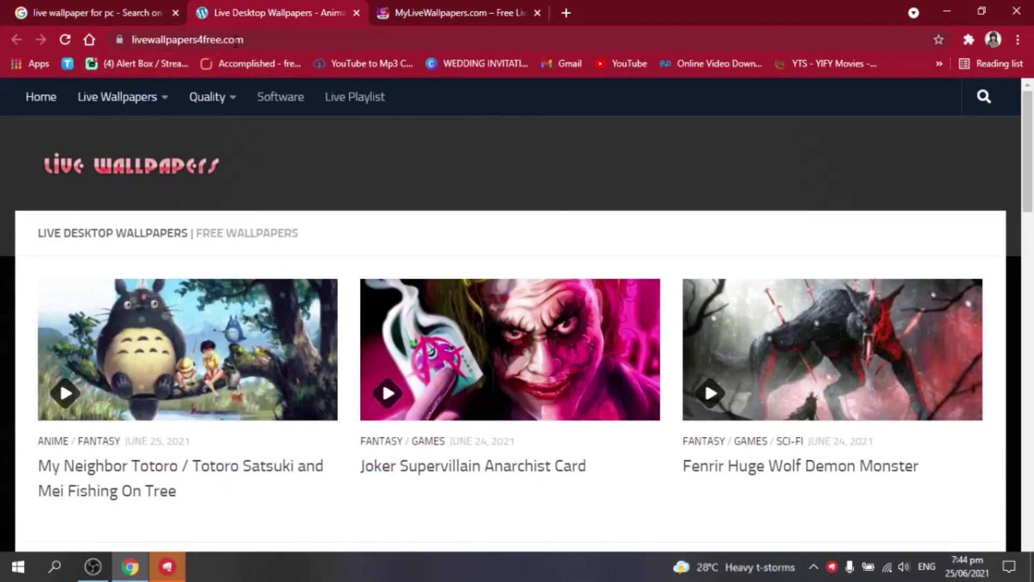
# Step: Compare the Live Desktop Wallpapers and MyLiveWallpapers.com tabs, settling on MyLiveWallpapers.com
pyautogui.click(429, 27)
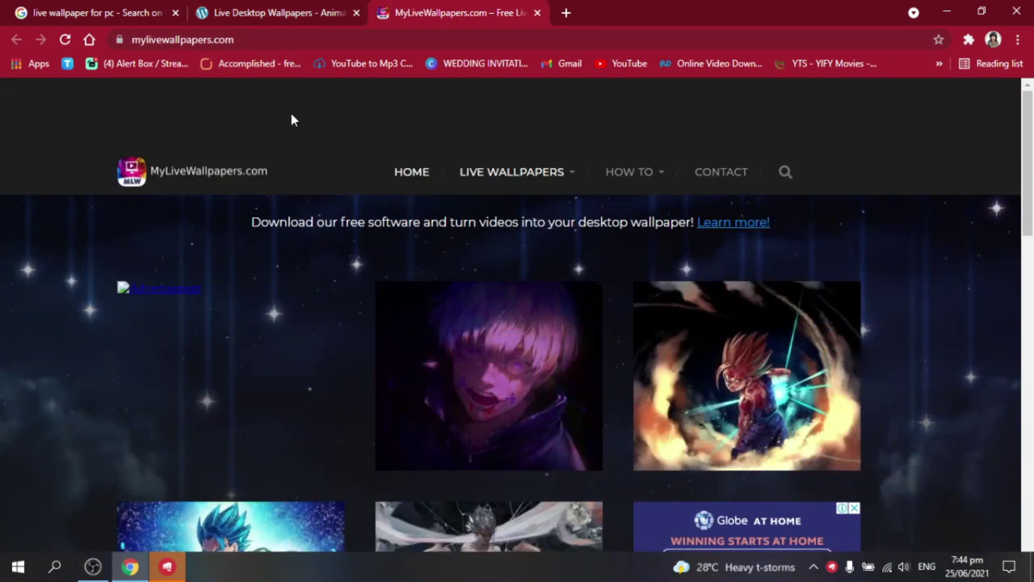
pyautogui.scroll(-6, 586, 324)
pyautogui.scroll(6, 590, 330)
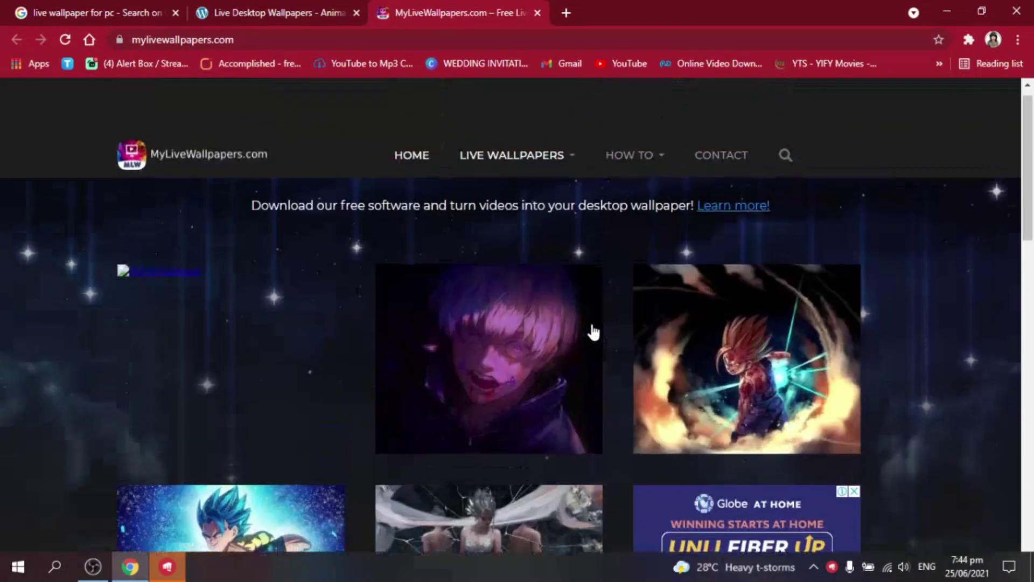
pyautogui.click(321, 6)
pyautogui.click(443, 7)
pyautogui.click(305, 4)
pyautogui.click(449, 7)
# Step: Search the site for 'demon slayer' and launch Valorant from the Riot Client
pyautogui.click(785, 171)
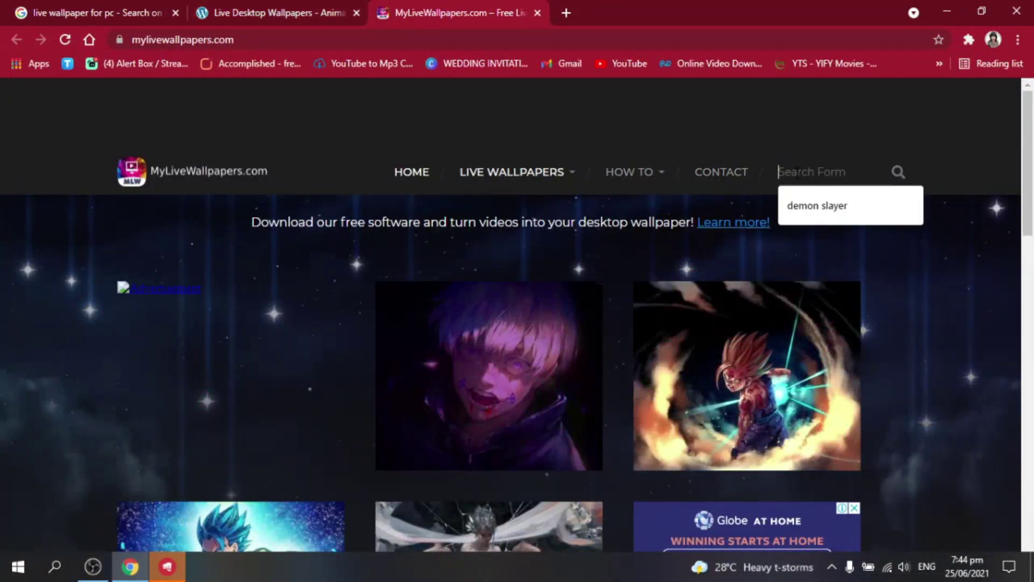
pyautogui.click(830, 206)
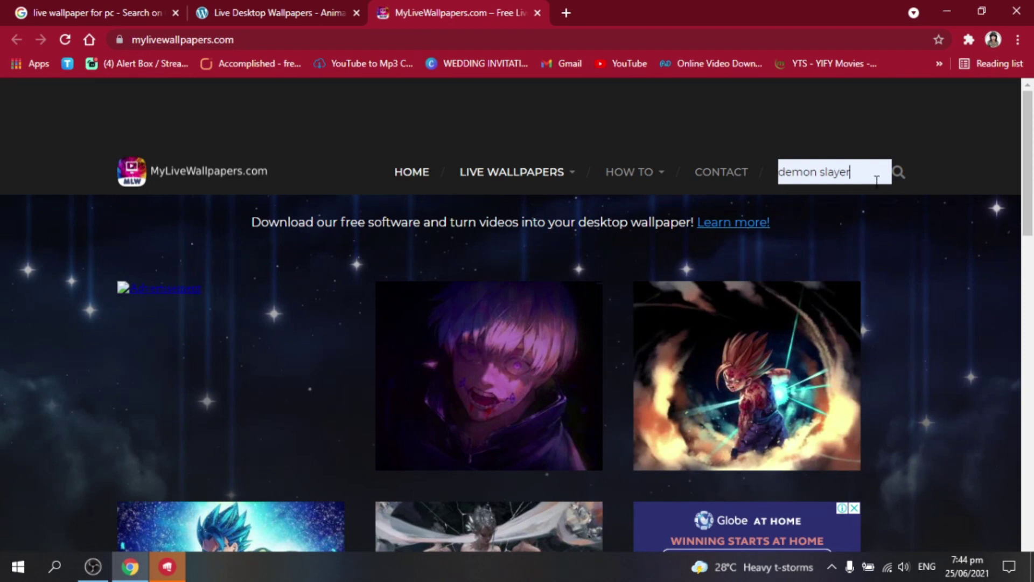
pyautogui.click(903, 175)
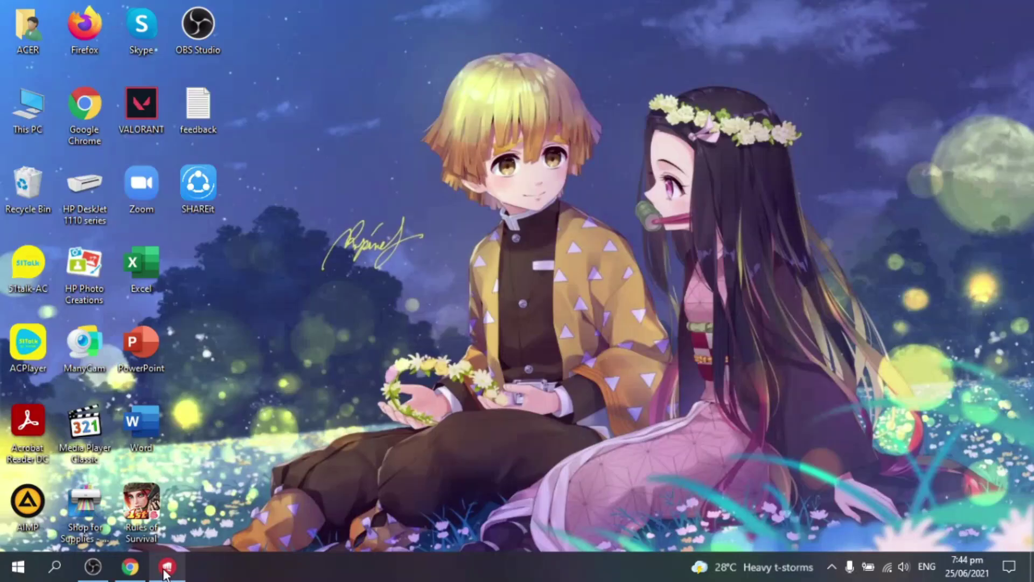
pyautogui.click(165, 568)
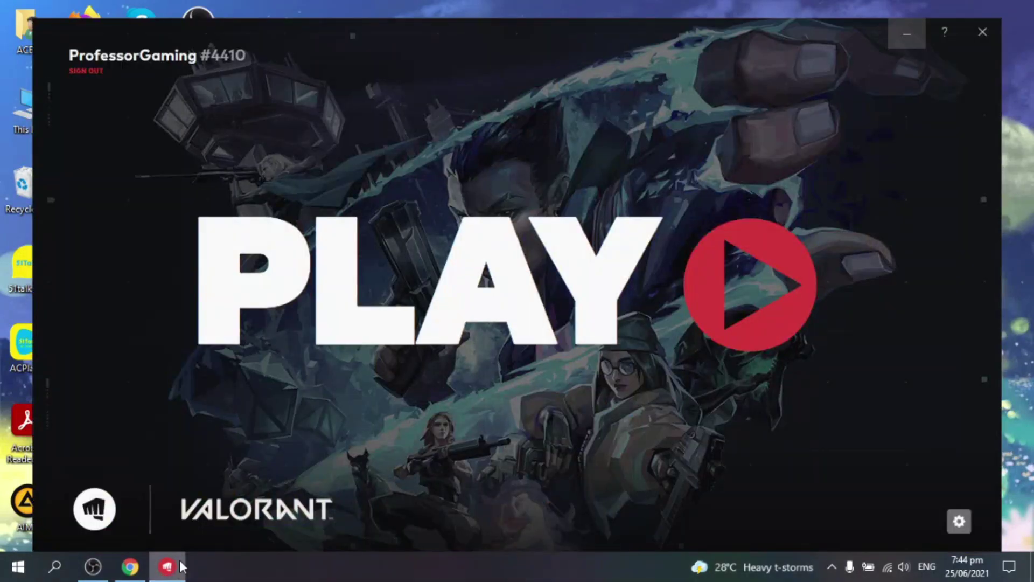
pyautogui.click(489, 272)
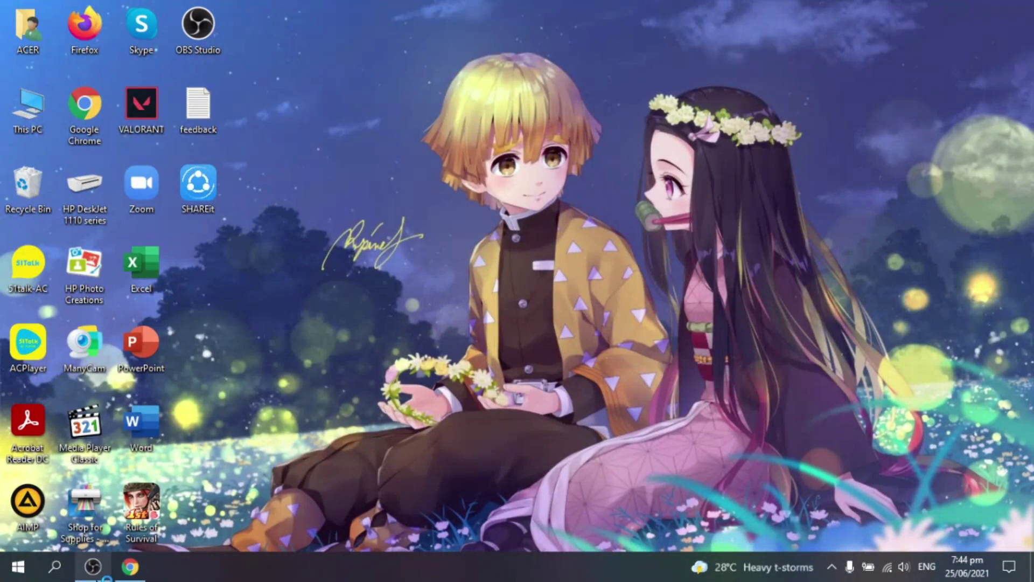
# Step: Open the Kyojuro Rengoku Fire wallpaper page from the demon slayer results
pyautogui.click(129, 569)
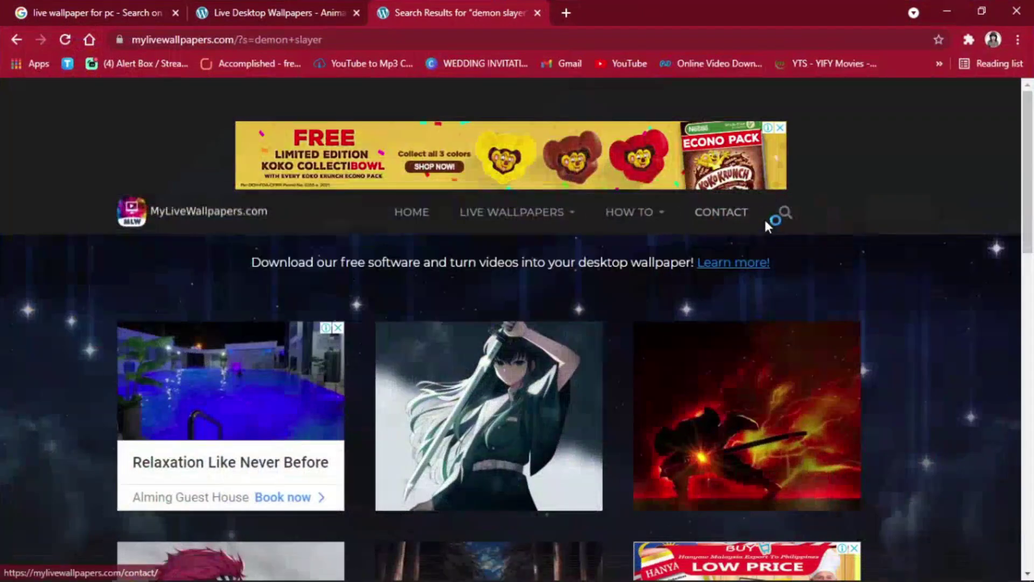
pyautogui.scroll(-5, 549, 418)
pyautogui.scroll(-10, 483, 416)
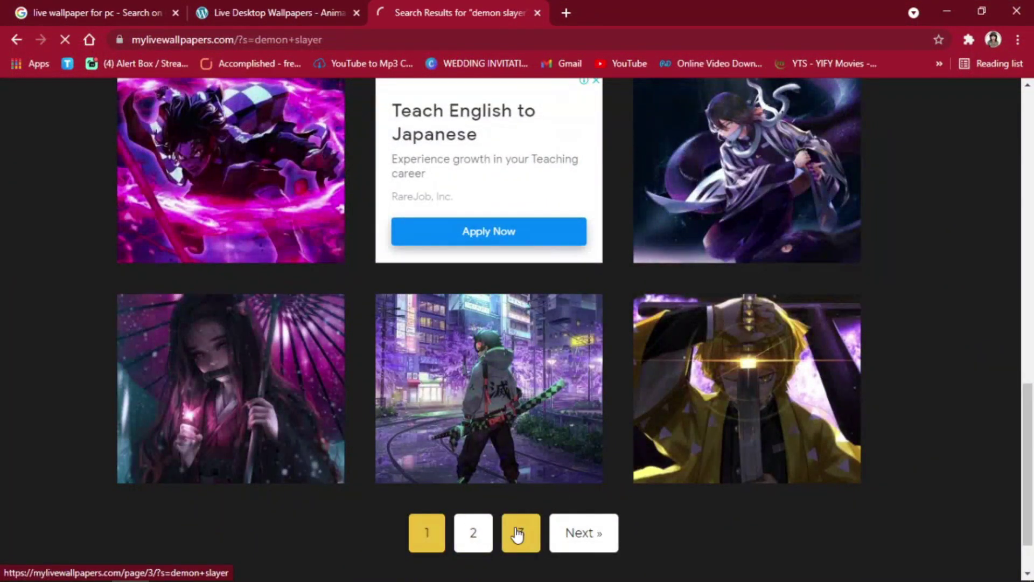
pyautogui.scroll(-4, 657, 333)
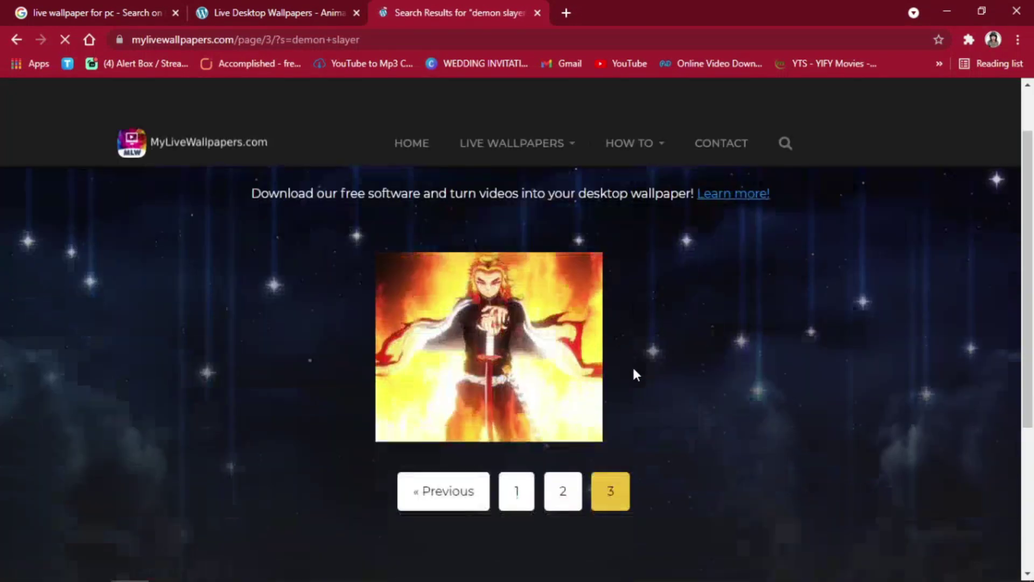
pyautogui.scroll(1, 535, 235)
pyautogui.click(521, 290)
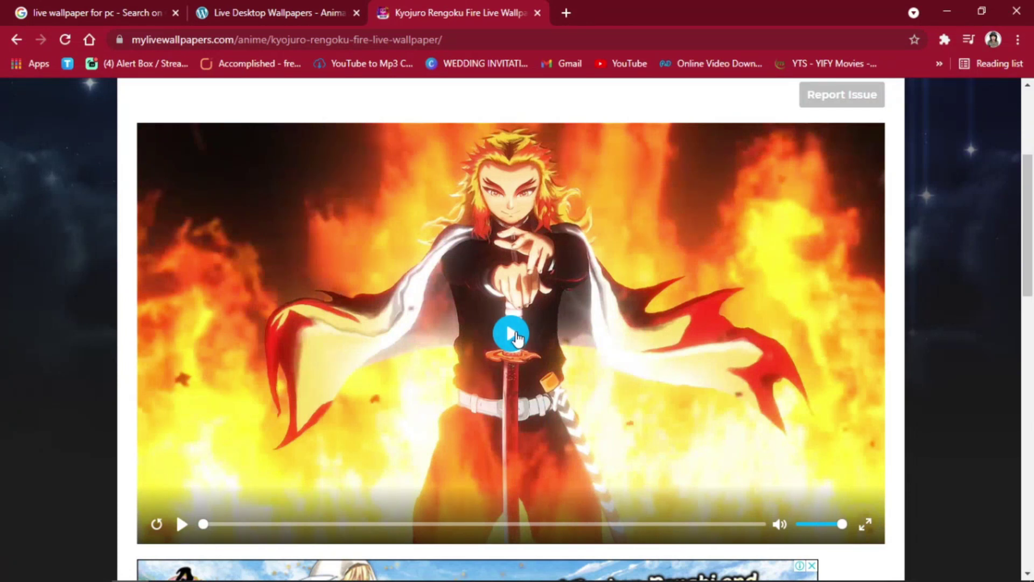
# Step: Play and pause the preview, then scroll to the 53.7 MB desktop and 6.5 MB mobile downloads
pyautogui.click(512, 335)
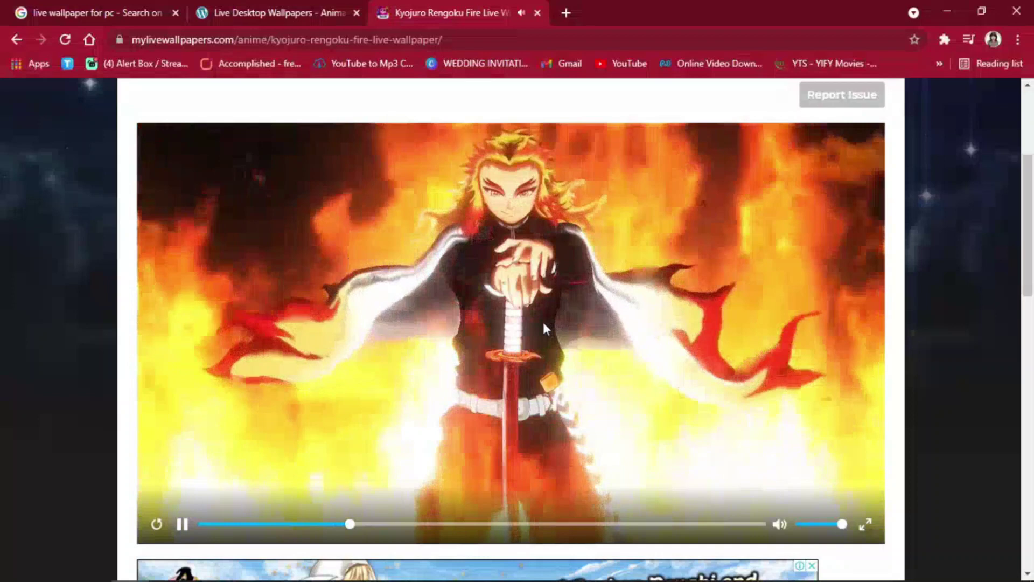
pyautogui.click(183, 524)
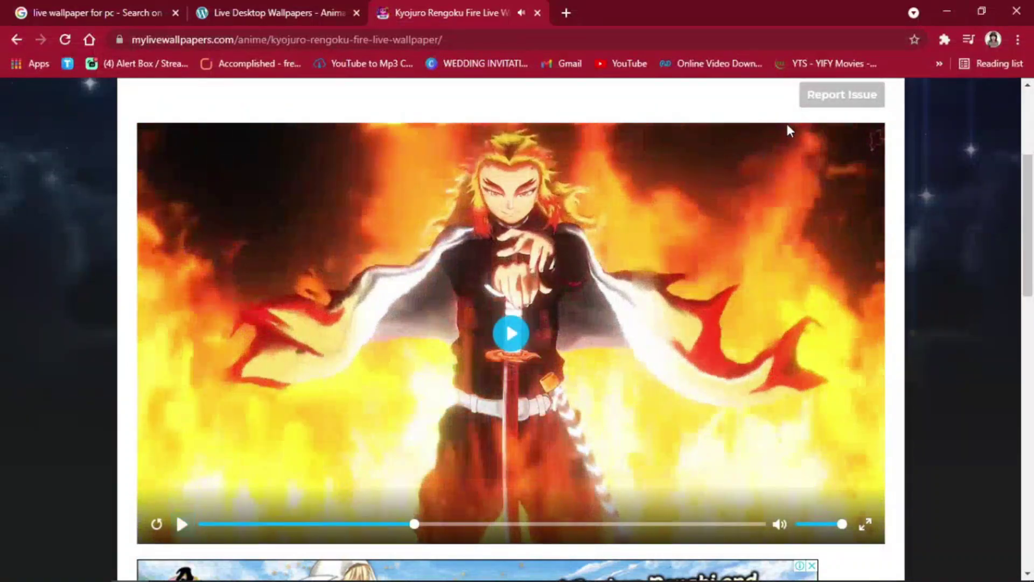
pyautogui.scroll(-7, 560, 368)
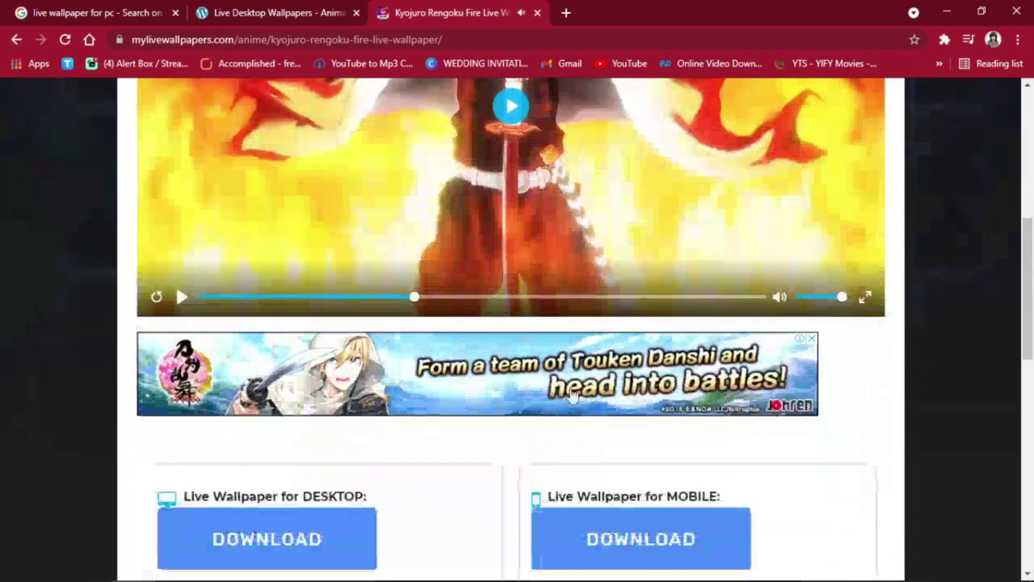
pyautogui.scroll(-2, 289, 325)
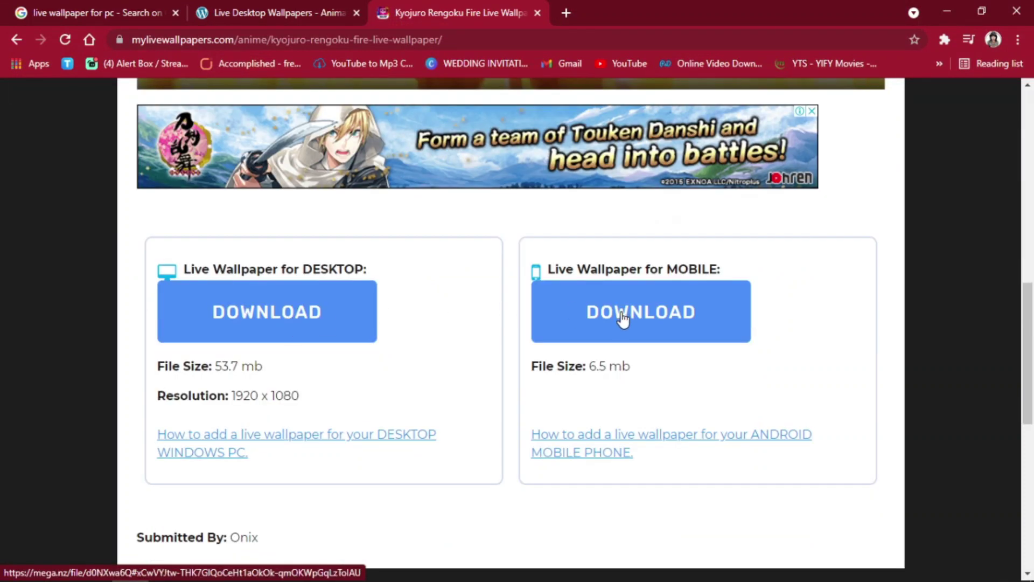
pyautogui.click(947, 11)
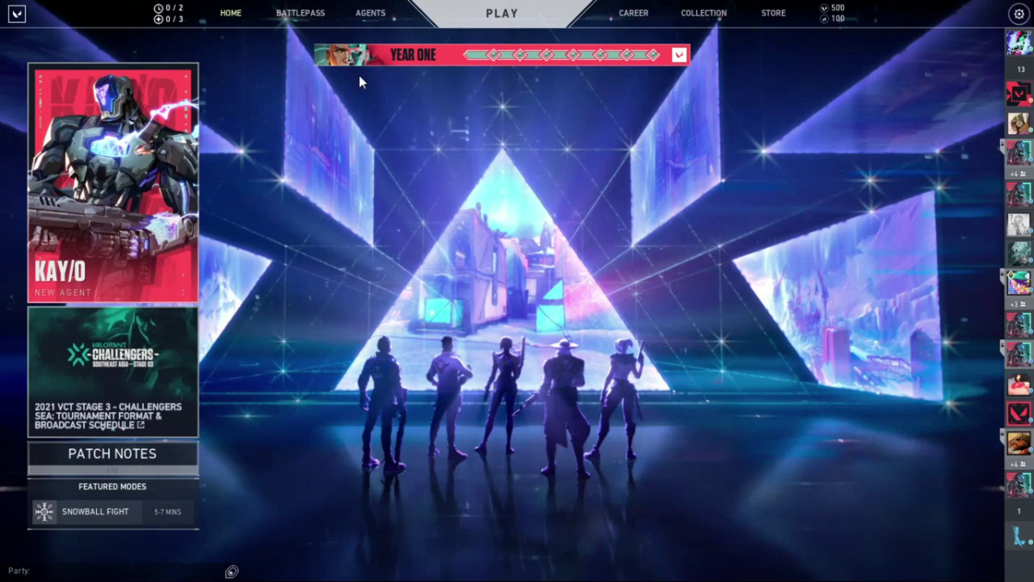
pyautogui.click(290, 20)
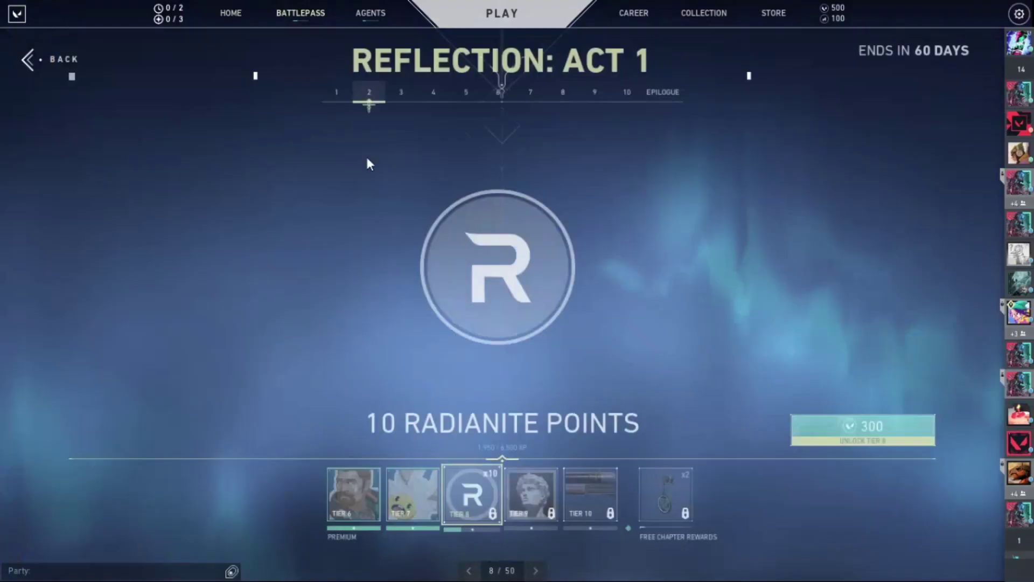
pyautogui.click(48, 65)
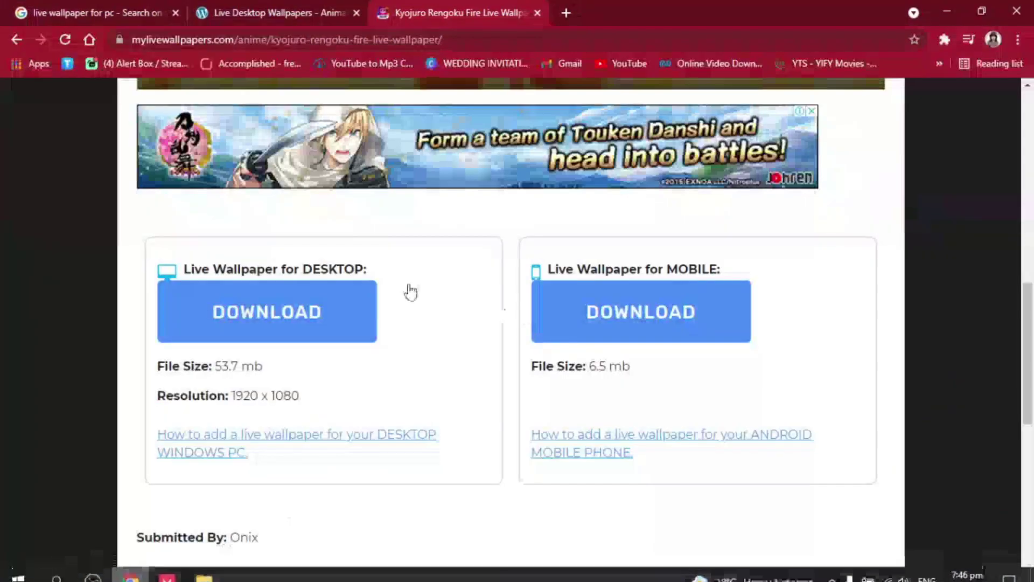
# Step: Download the 53.7 MB mylivewallpapers.com-Kyojuro-Rengoku-Fire.mp4 desktop video through MEGA
pyautogui.click(325, 308)
pyautogui.scroll(1, 318, 334)
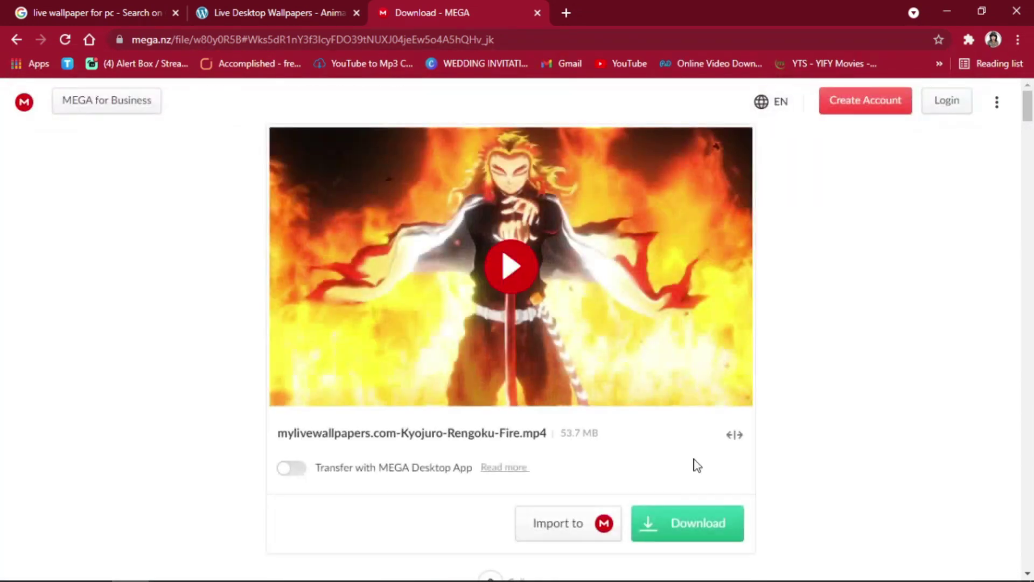
pyautogui.click(691, 526)
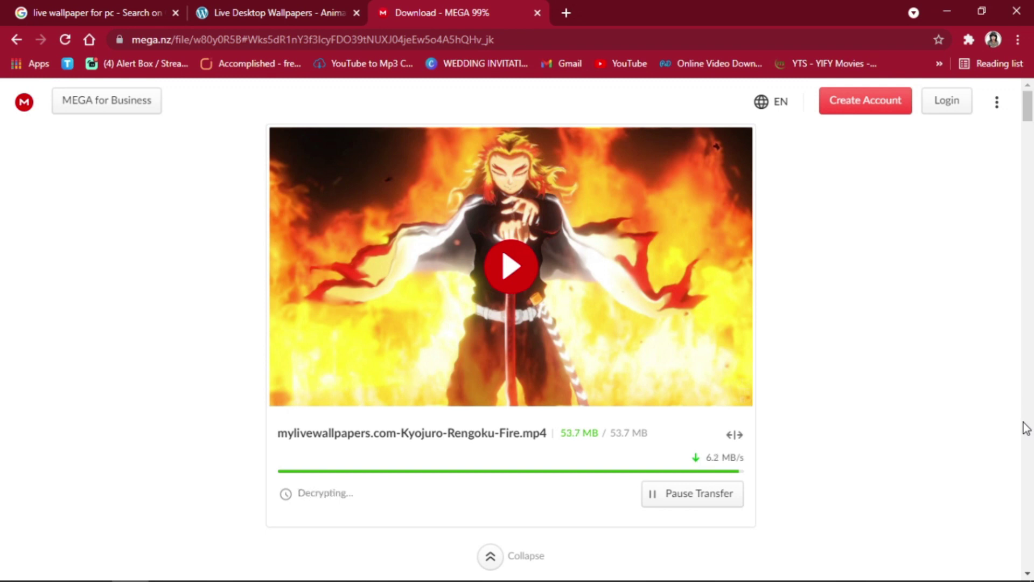
# Step: Open File Explorer on Downloads and check the downloaded Kyojuro Rengoku fire video
pyautogui.click(947, 11)
pyautogui.click(219, 575)
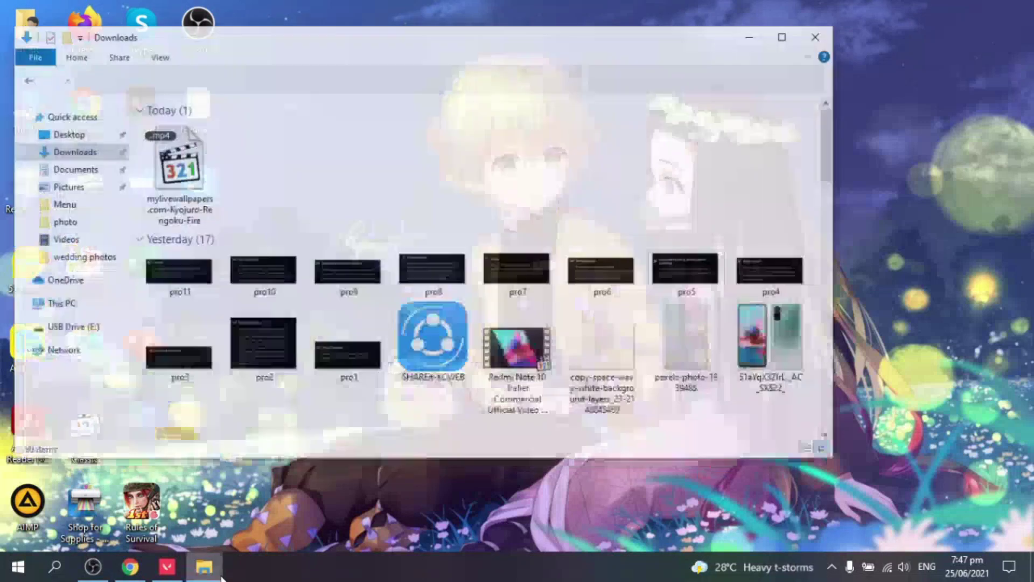
pyautogui.click(191, 162)
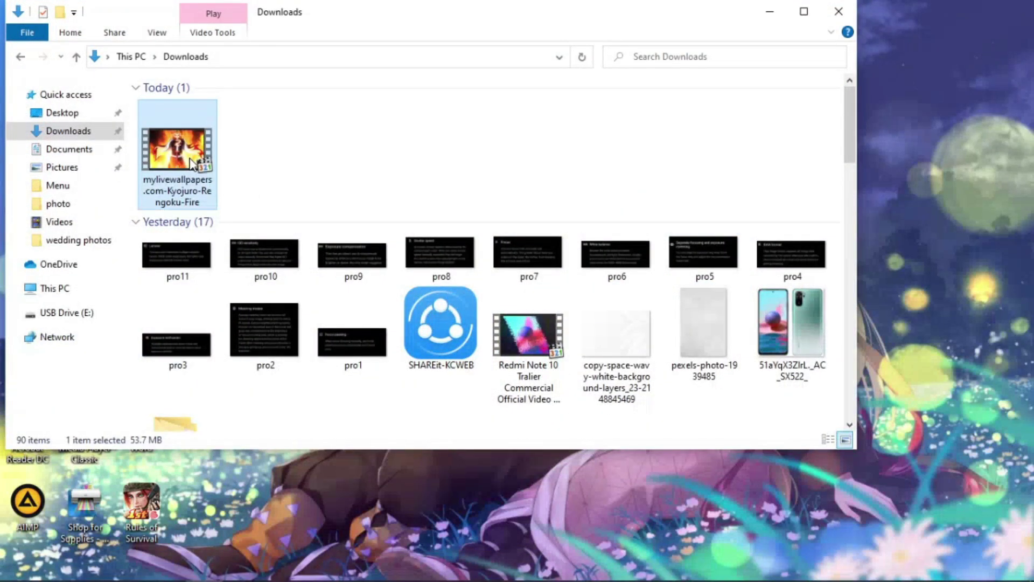
pyautogui.rightClick(191, 153)
pyautogui.click(591, 122)
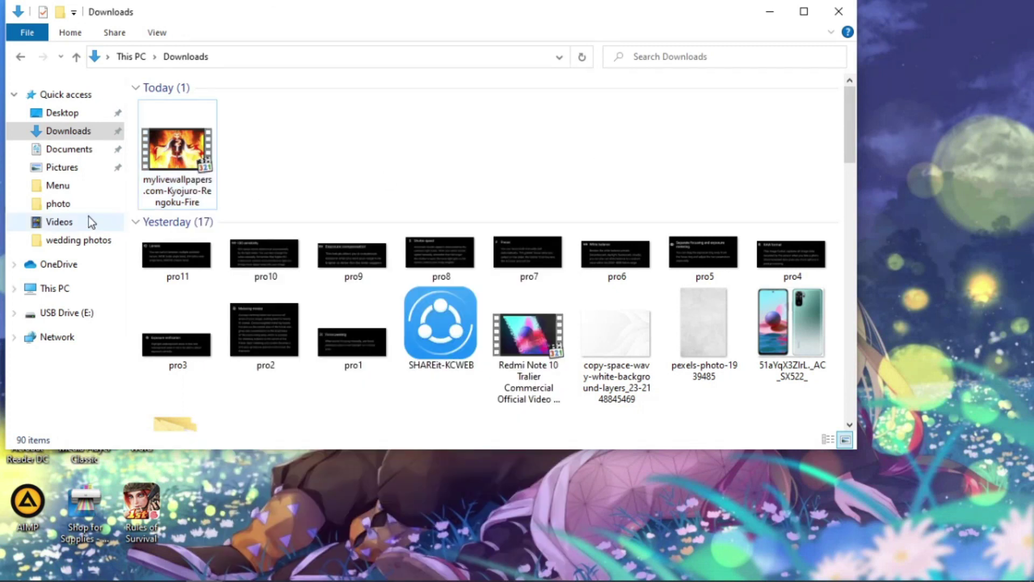
# Step: Navigate to C:\Riot Games\VALORANT\live\ShooterGame\Content\Movies\Menu
pyautogui.click(74, 294)
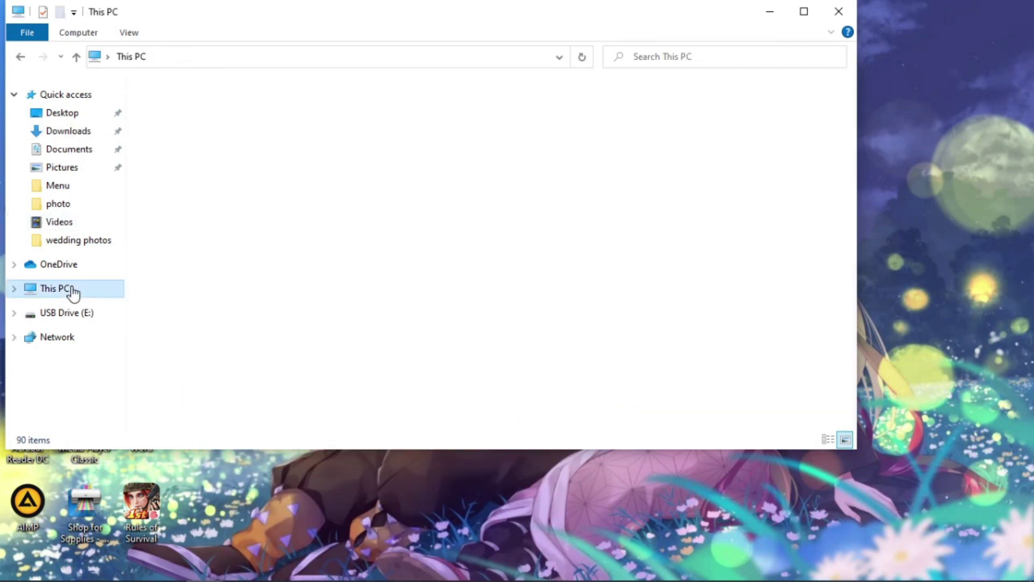
pyautogui.doubleClick(219, 274)
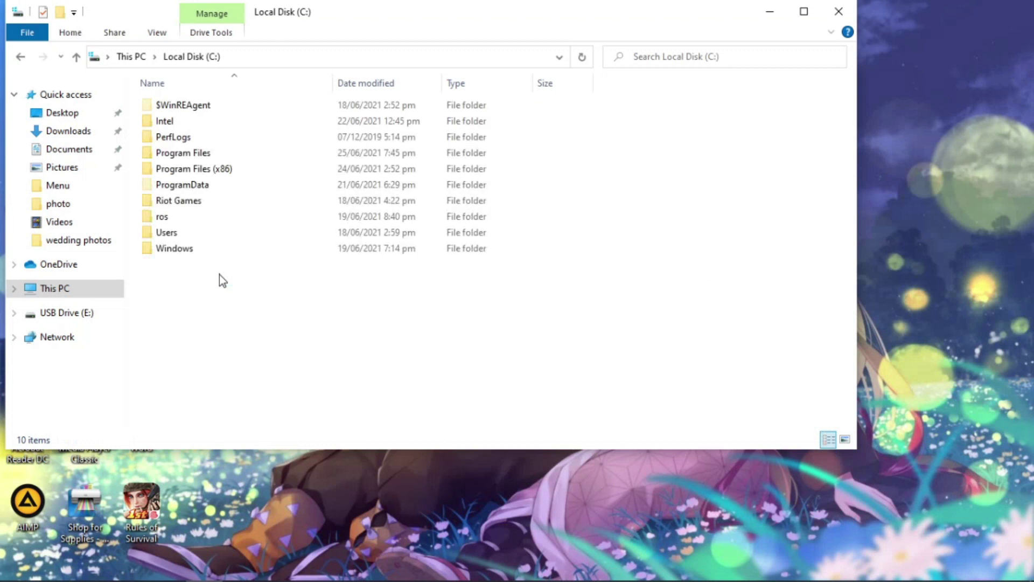
pyautogui.doubleClick(199, 203)
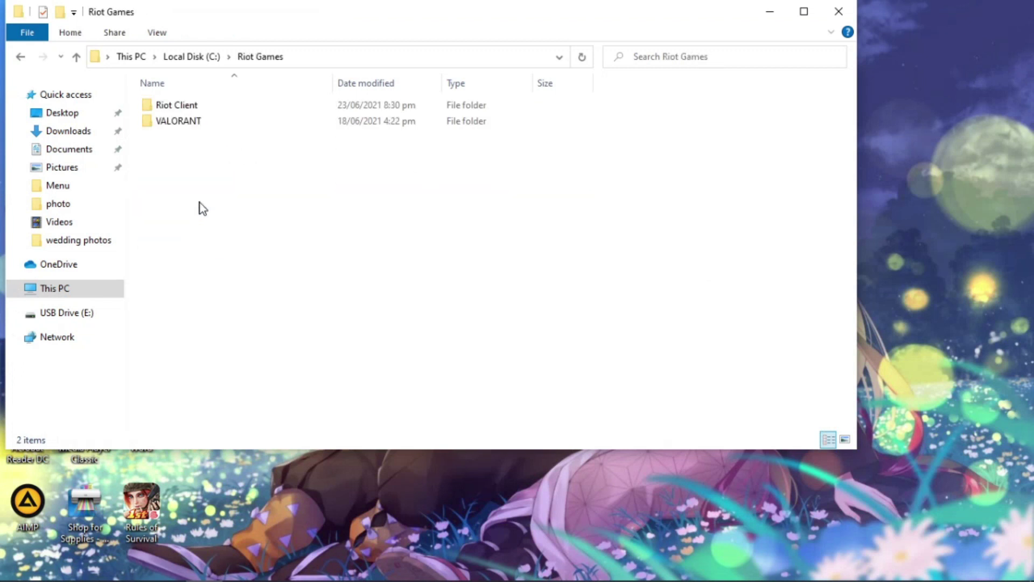
pyautogui.doubleClick(186, 121)
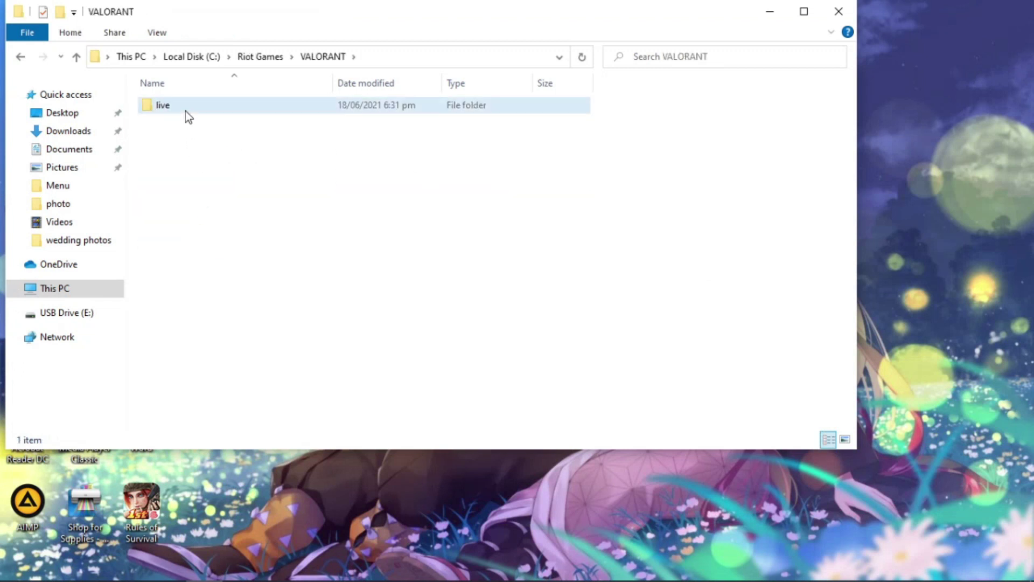
pyautogui.doubleClick(185, 111)
pyautogui.doubleClick(189, 124)
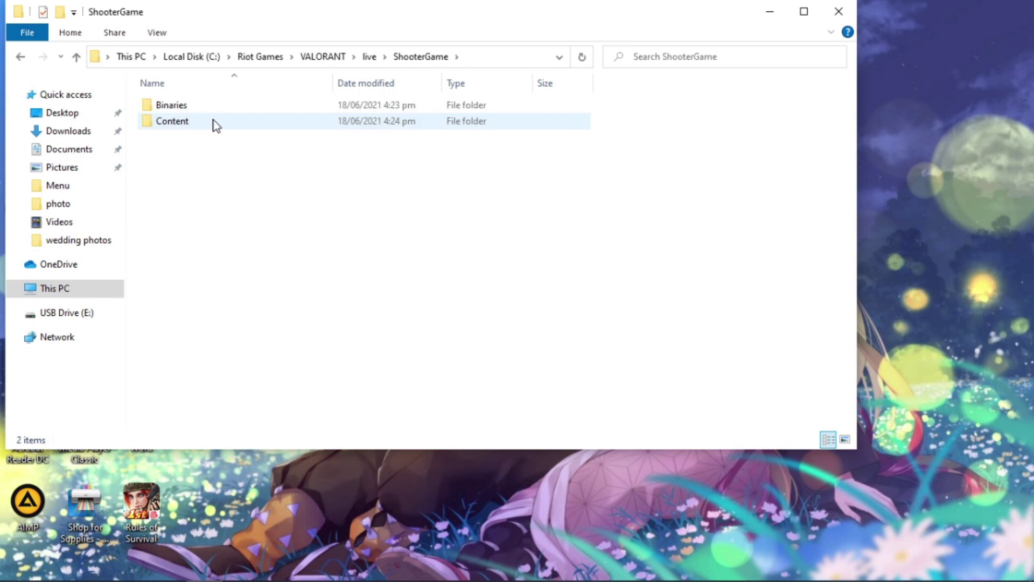
pyautogui.doubleClick(243, 118)
pyautogui.doubleClick(244, 108)
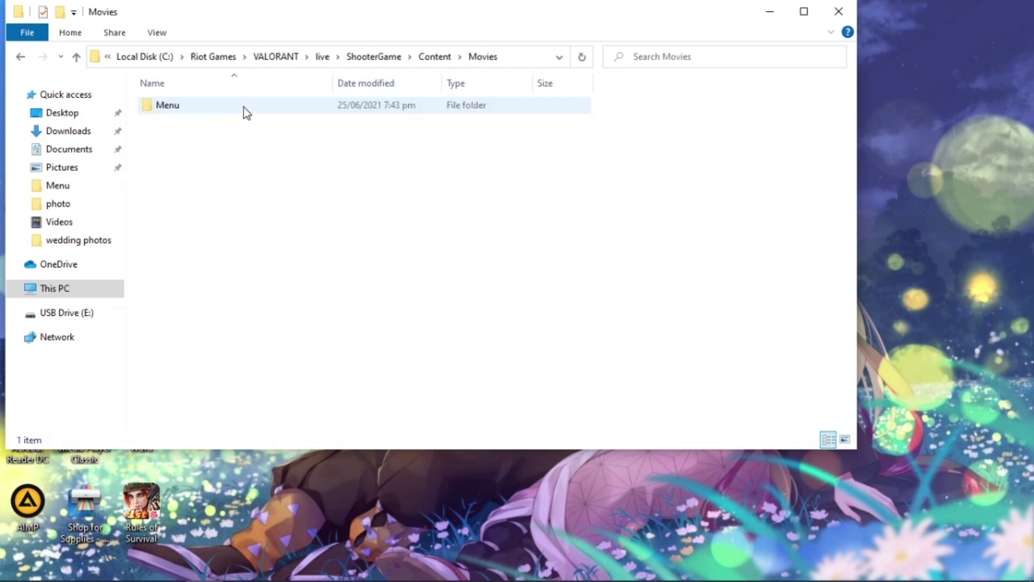
pyautogui.doubleClick(244, 108)
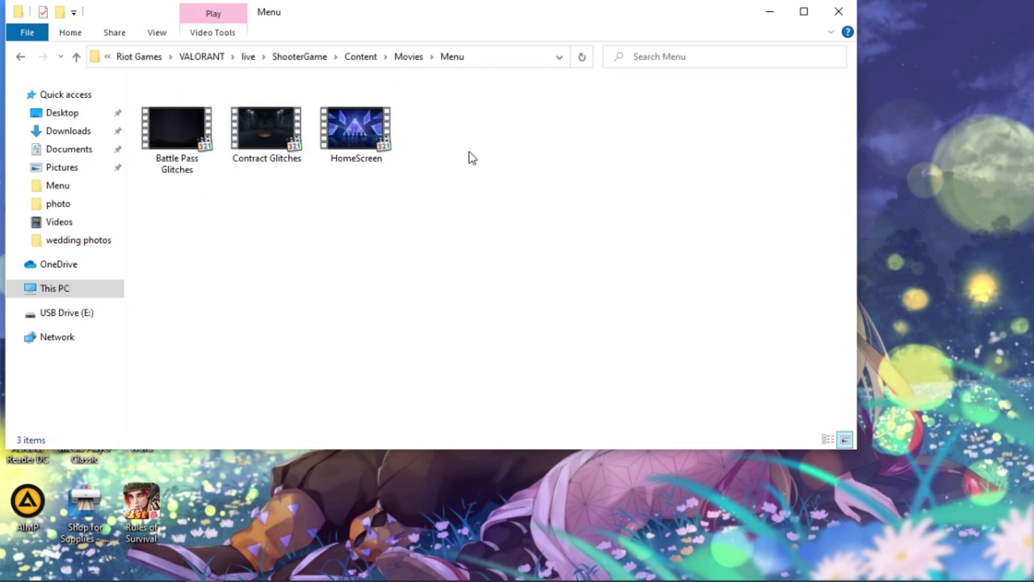
# Step: Preview the original HomeScreen video, then delete it from the Menu folder
pyautogui.click(188, 149)
pyautogui.click(266, 134)
pyautogui.click(382, 157)
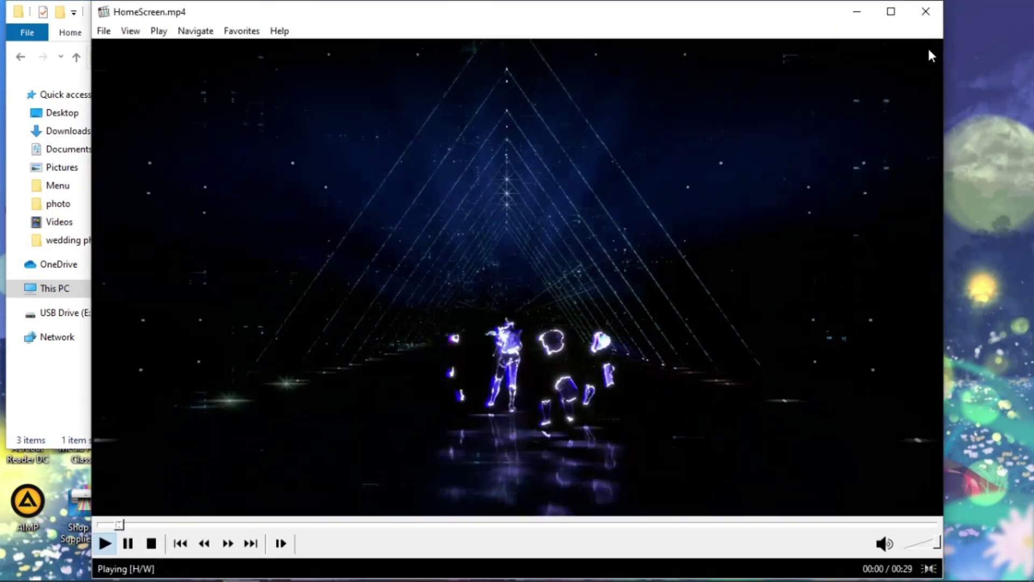
pyautogui.click(926, 11)
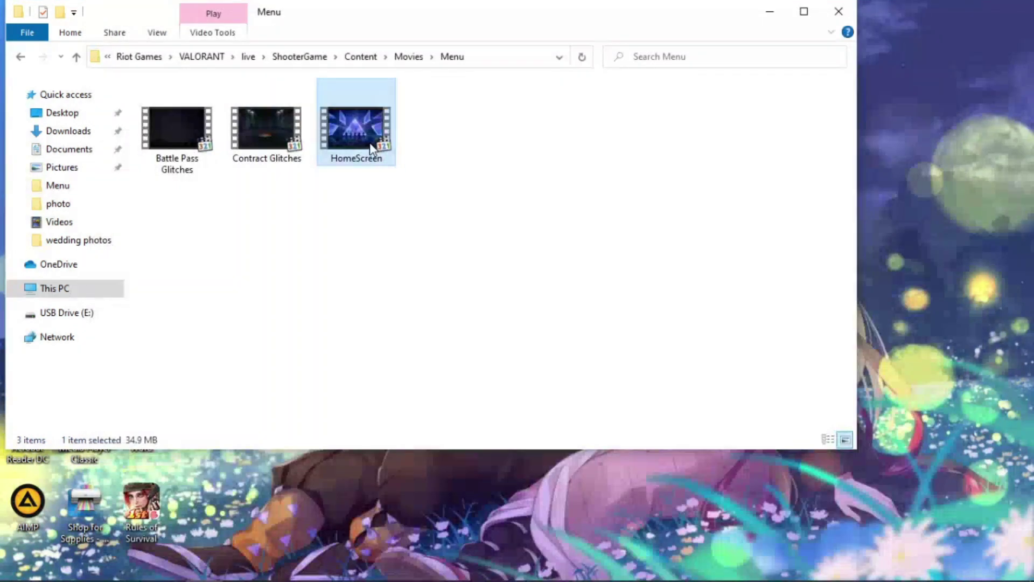
pyautogui.rightClick(372, 124)
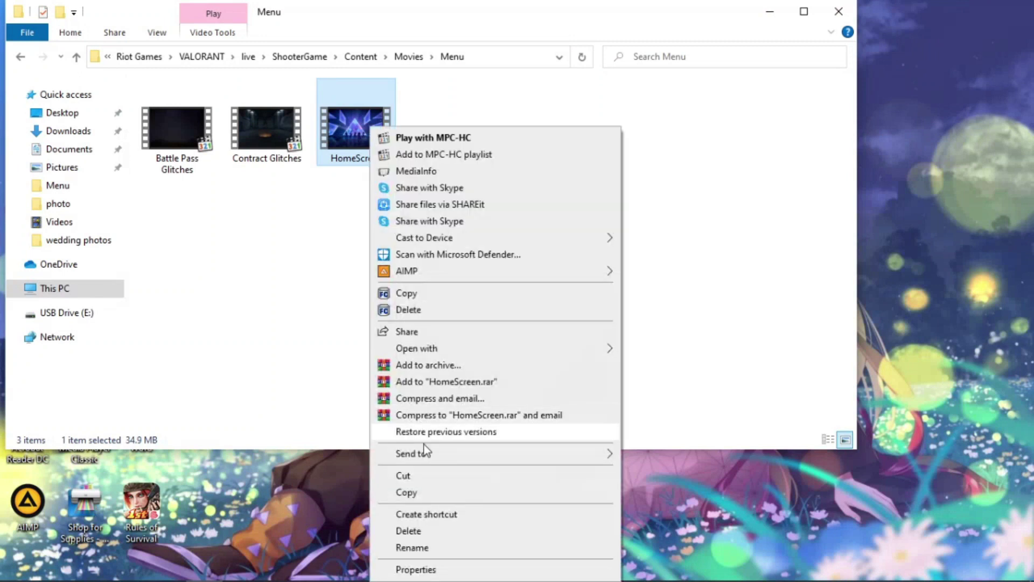
pyautogui.click(419, 527)
# Step: Copy the downloaded fire video from Downloads and paste it into the Menu folder
pyautogui.click(66, 130)
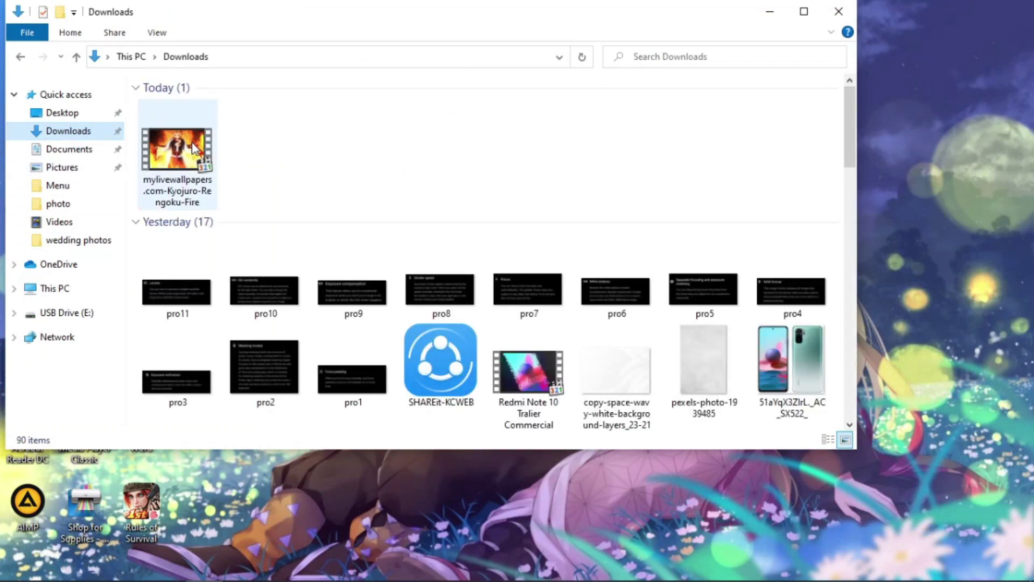
pyautogui.click(192, 141)
pyautogui.rightClick(192, 142)
pyautogui.click(263, 492)
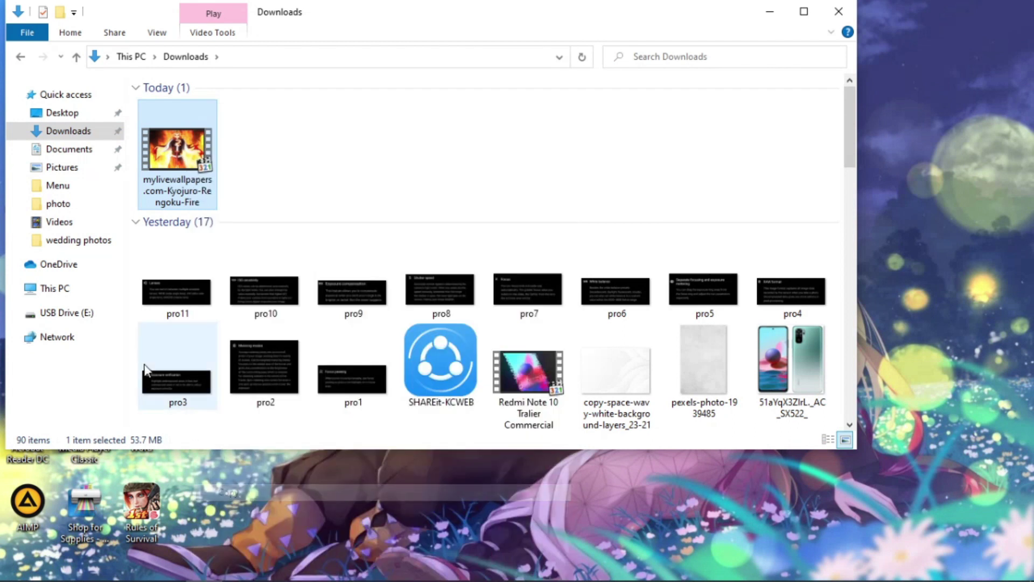
pyautogui.click(20, 56)
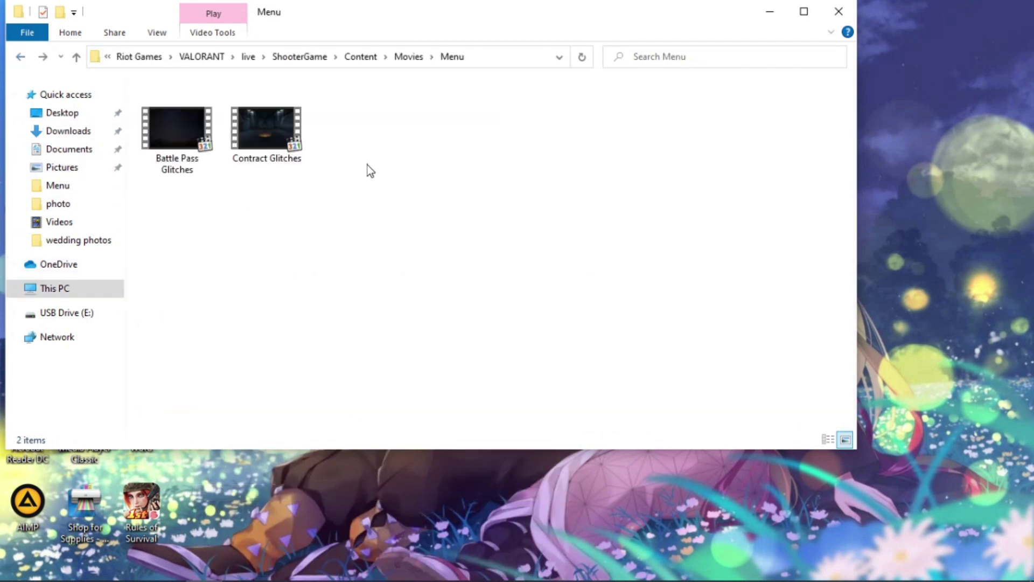
pyautogui.hotkey('ctrl', 'v')
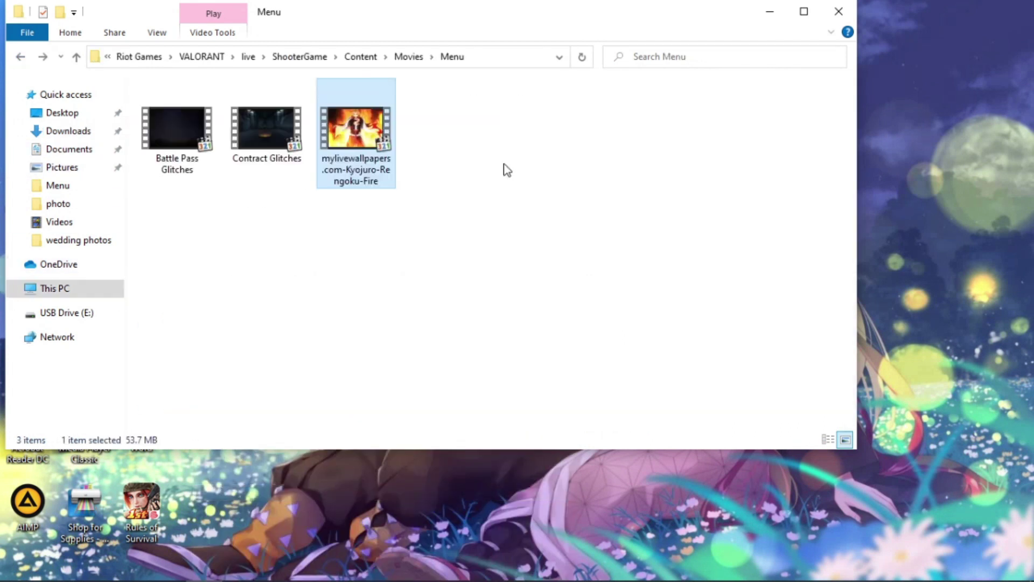
# Step: Rename the pasted video to homescreen
pyautogui.rightClick(345, 116)
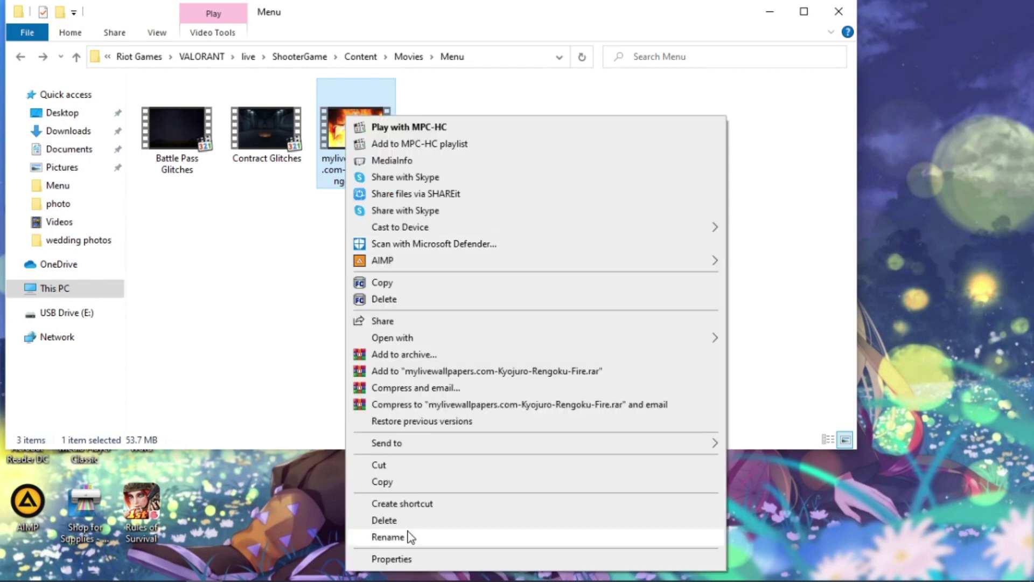
pyautogui.click(407, 531)
pyautogui.write('mescreen')
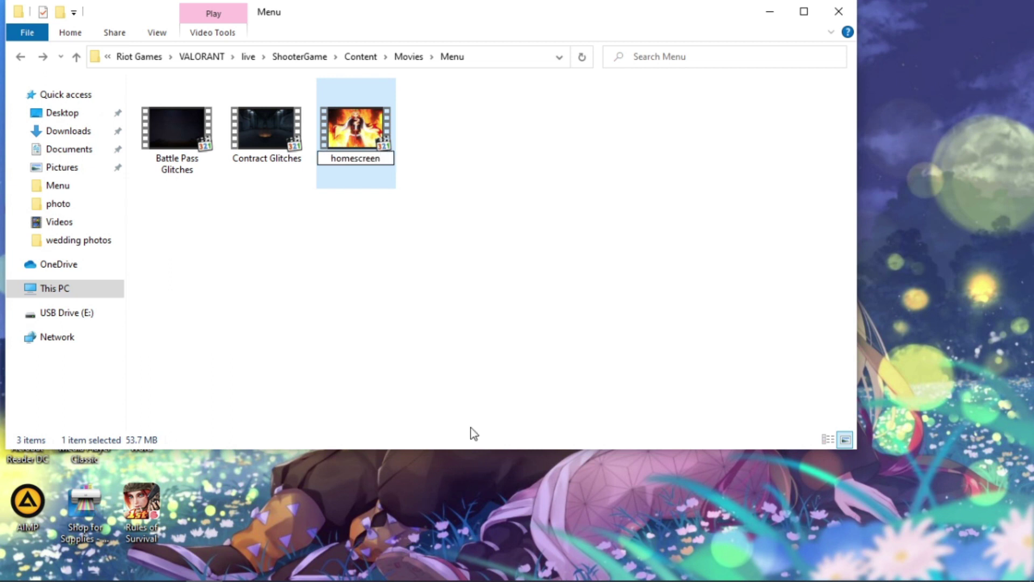
pyautogui.click(471, 428)
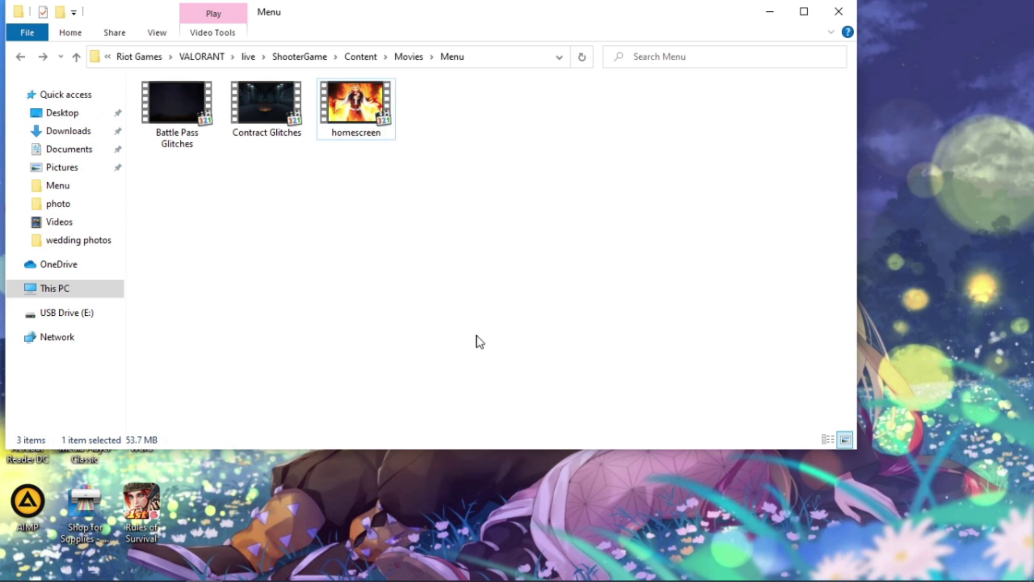
# Step: Close File Explorer and refresh the desktop
pyautogui.click(852, 16)
pyautogui.rightClick(865, 69)
pyautogui.click(925, 114)
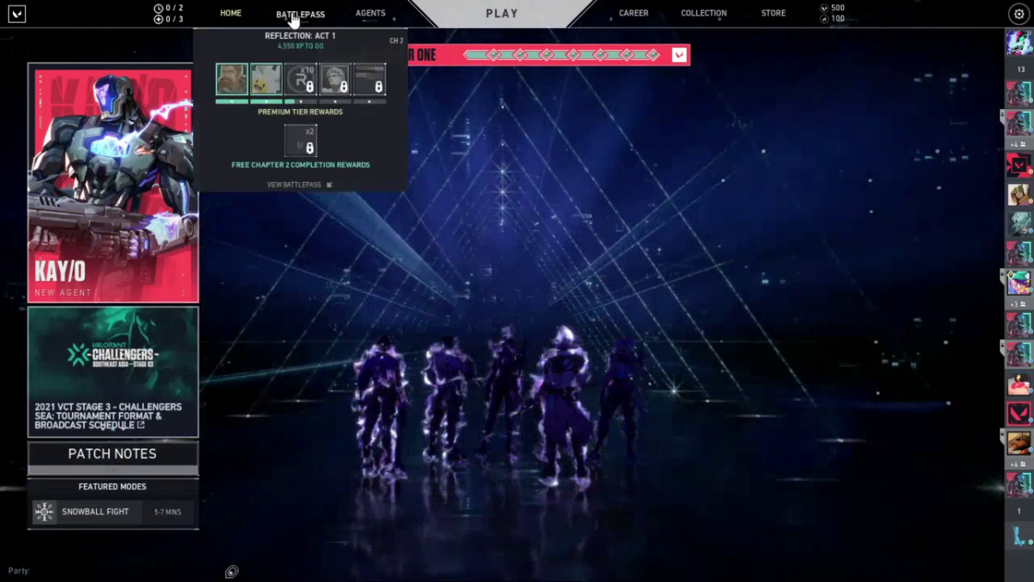
# Step: Cycle through Battlepass, Agents, Career and Collection, then return Home to show the fire background
pyautogui.click(294, 15)
pyautogui.click(370, 13)
pyautogui.click(634, 13)
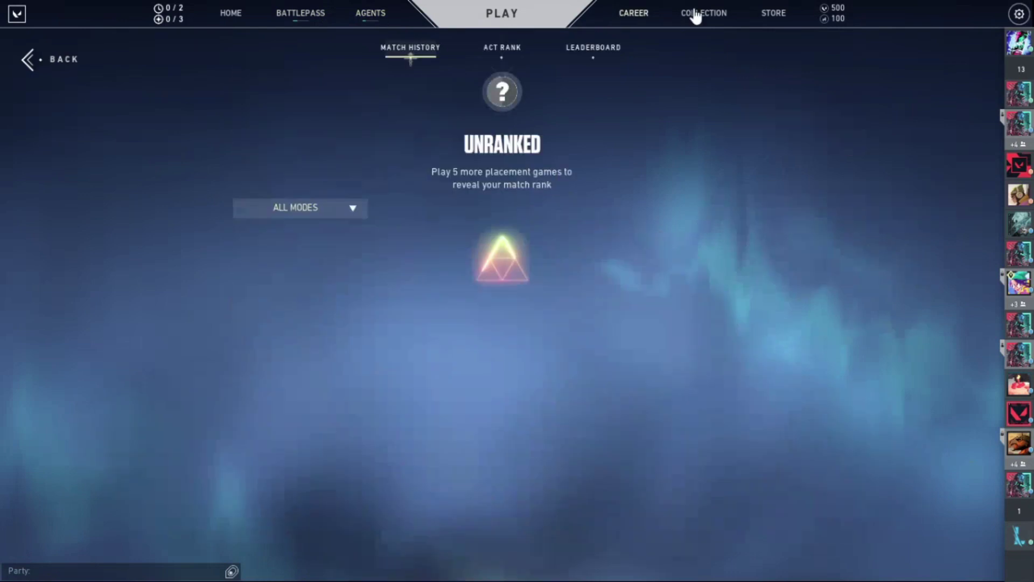
pyautogui.click(698, 14)
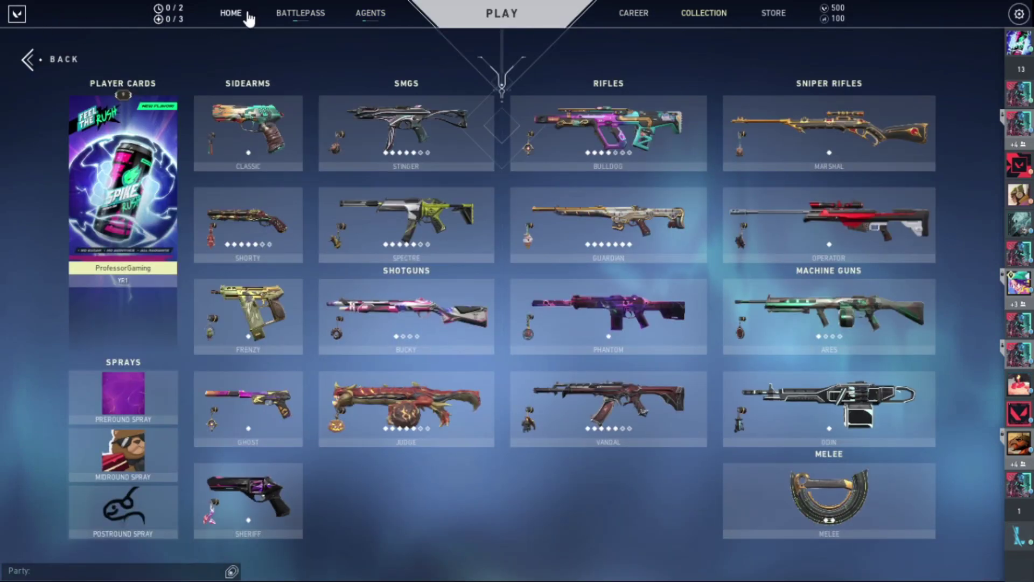
pyautogui.click(246, 15)
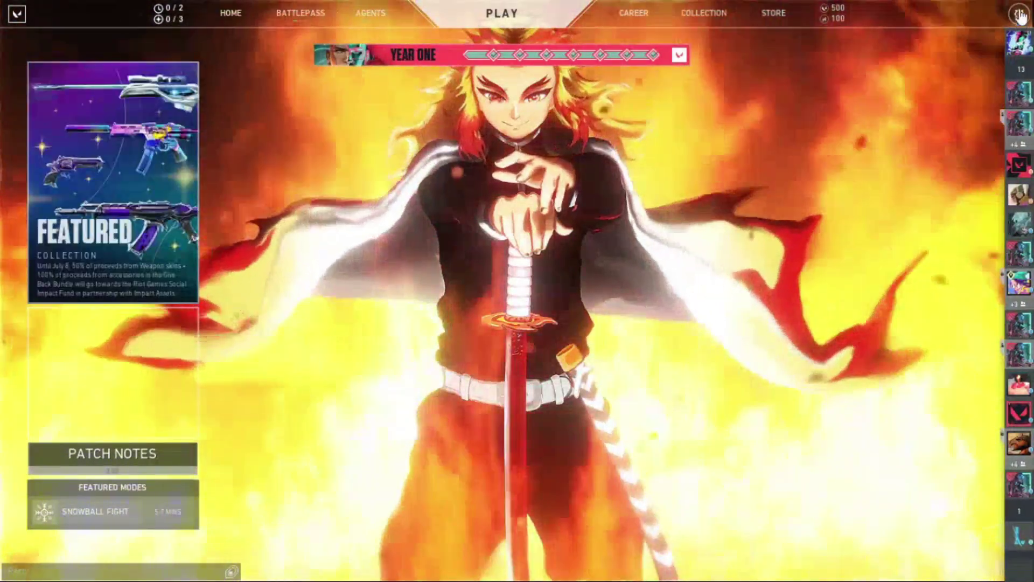
pyautogui.click(1019, 14)
# Step: Exit Valorant to the desktop, refresh it, and relaunch VALORANT with PLAY
pyautogui.click(536, 378)
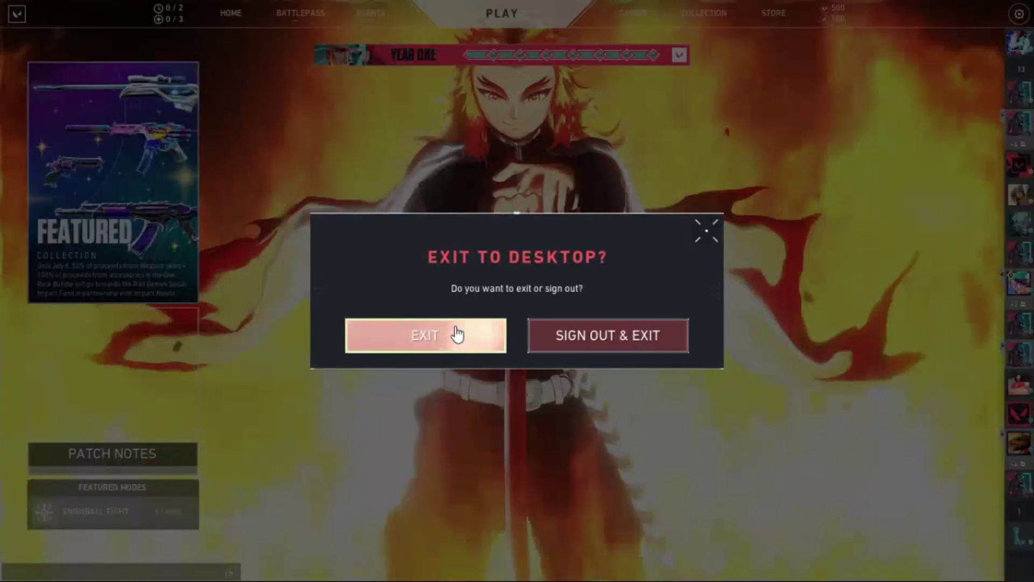
pyautogui.click(457, 334)
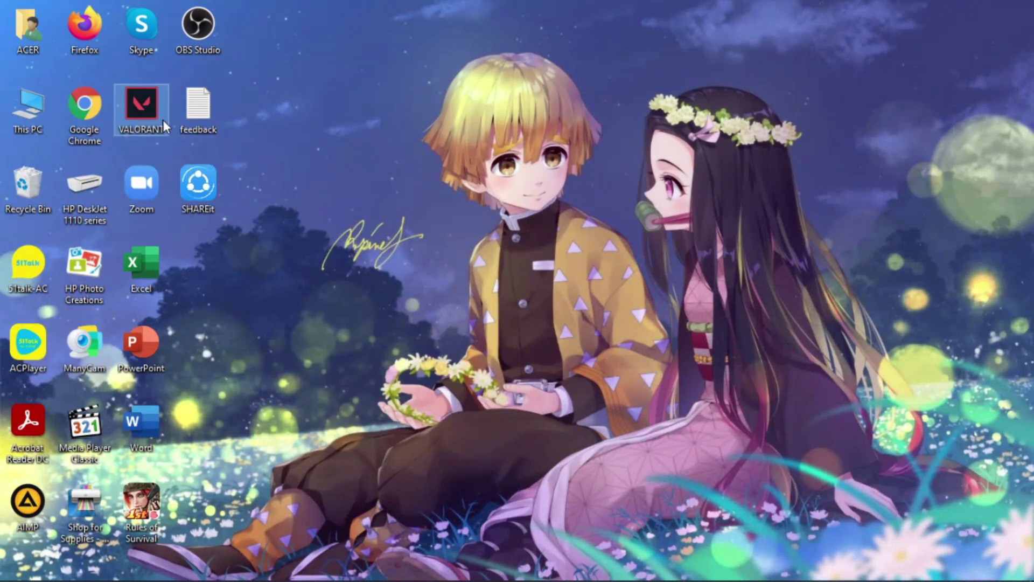
pyautogui.rightClick(391, 125)
pyautogui.click(451, 169)
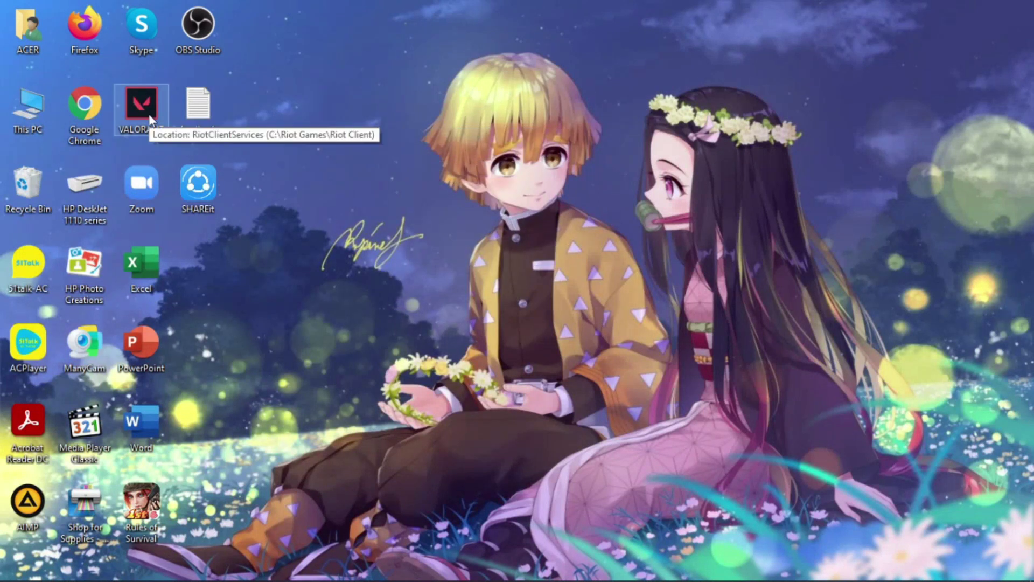
pyautogui.doubleClick(148, 113)
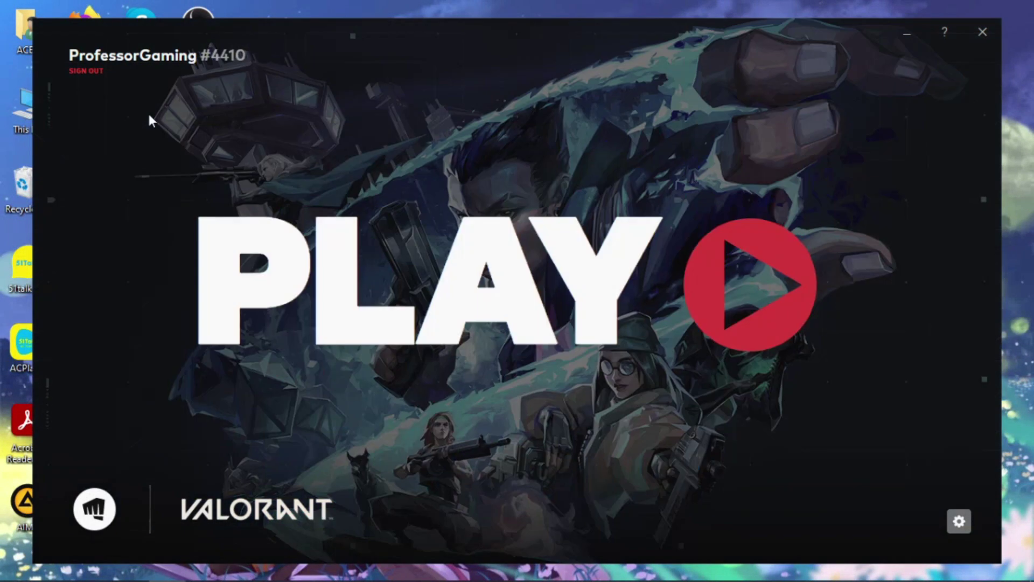
pyautogui.click(371, 304)
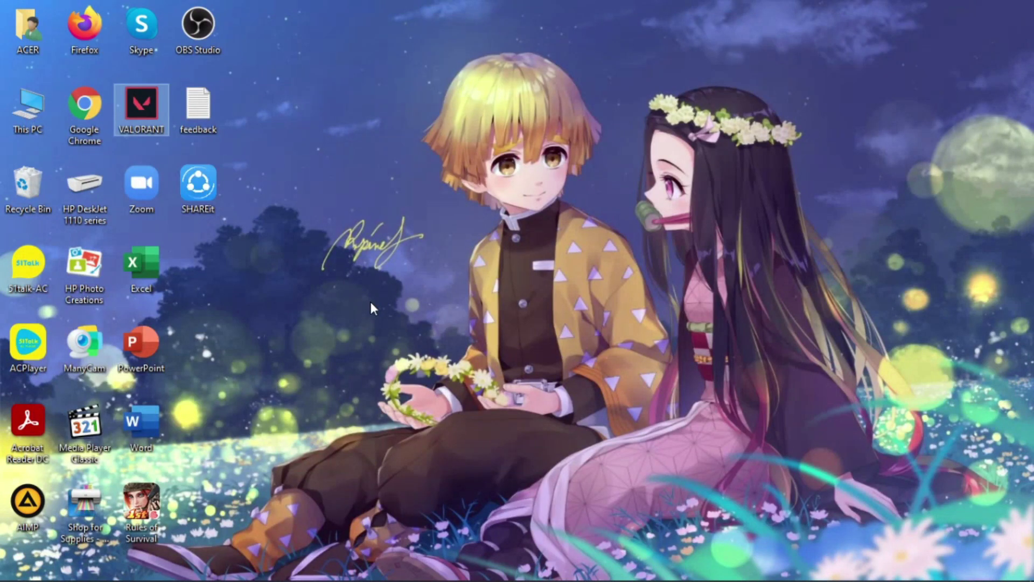